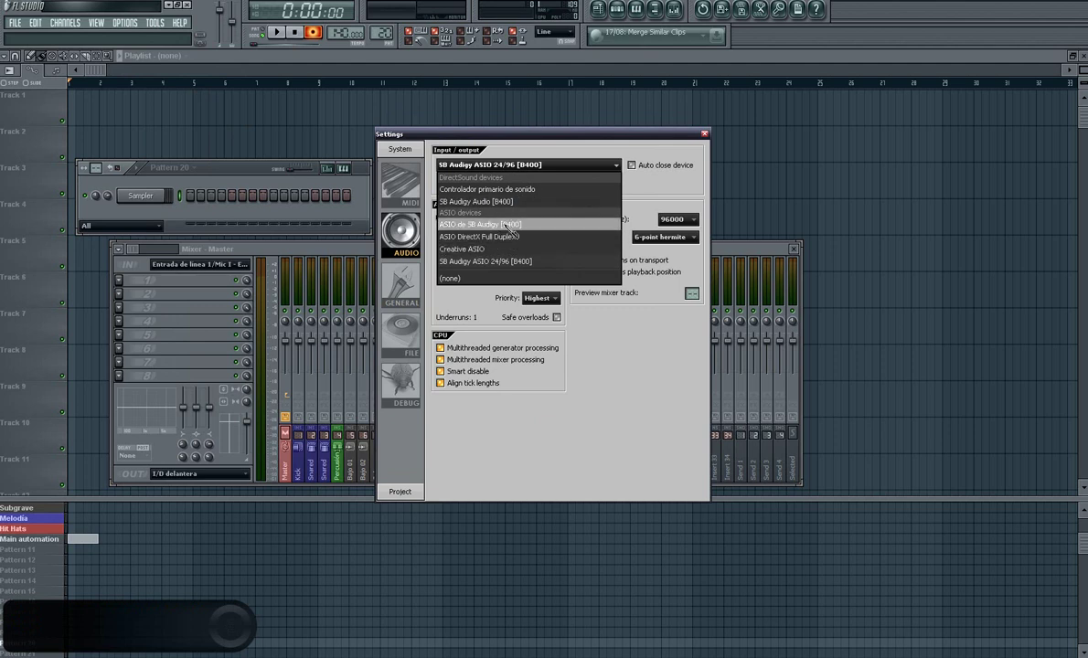
Set the audio input/output device to ASIO de SB Audigy [B400], dismiss the sample rate warning and reposition the settings window.
click(513, 225)
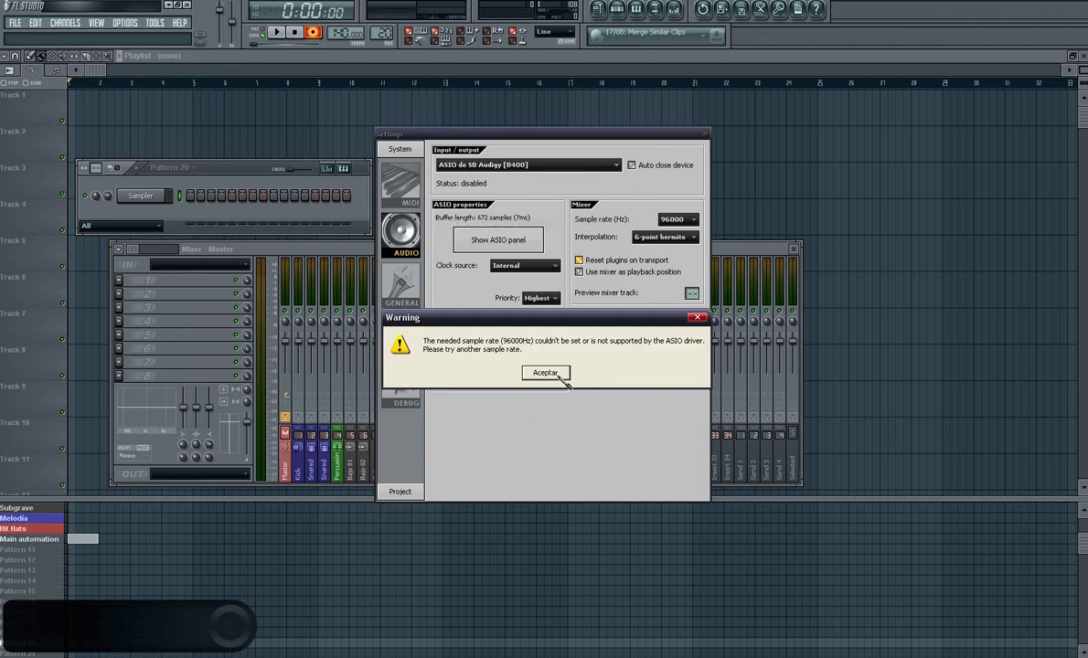
click(546, 374)
drag(547, 136, 774, 135)
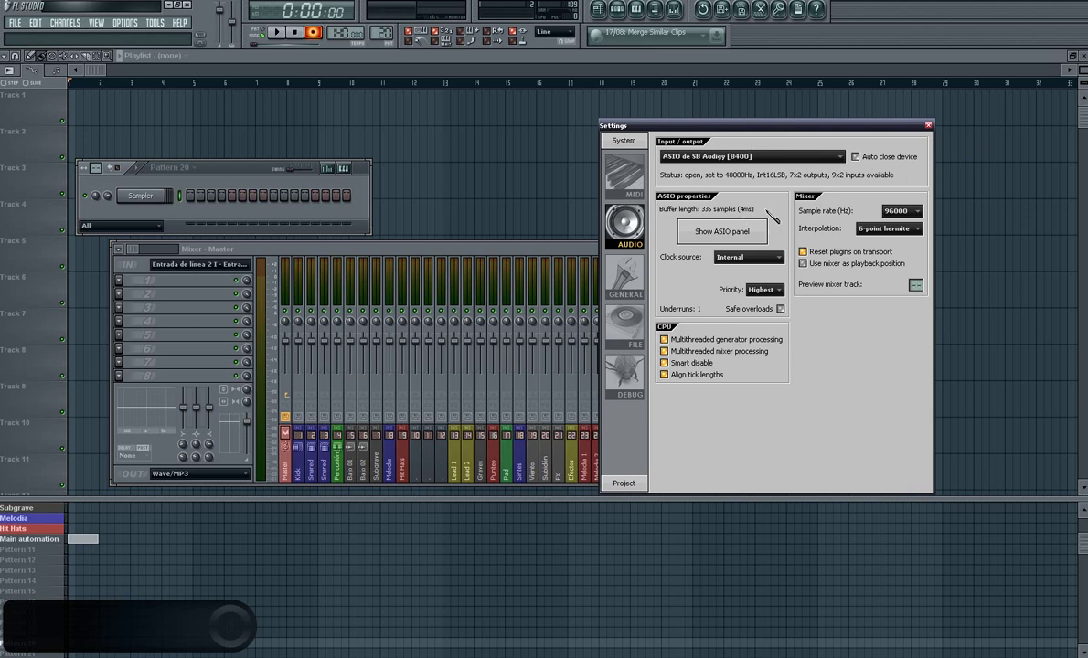
drag(781, 135, 465, 108)
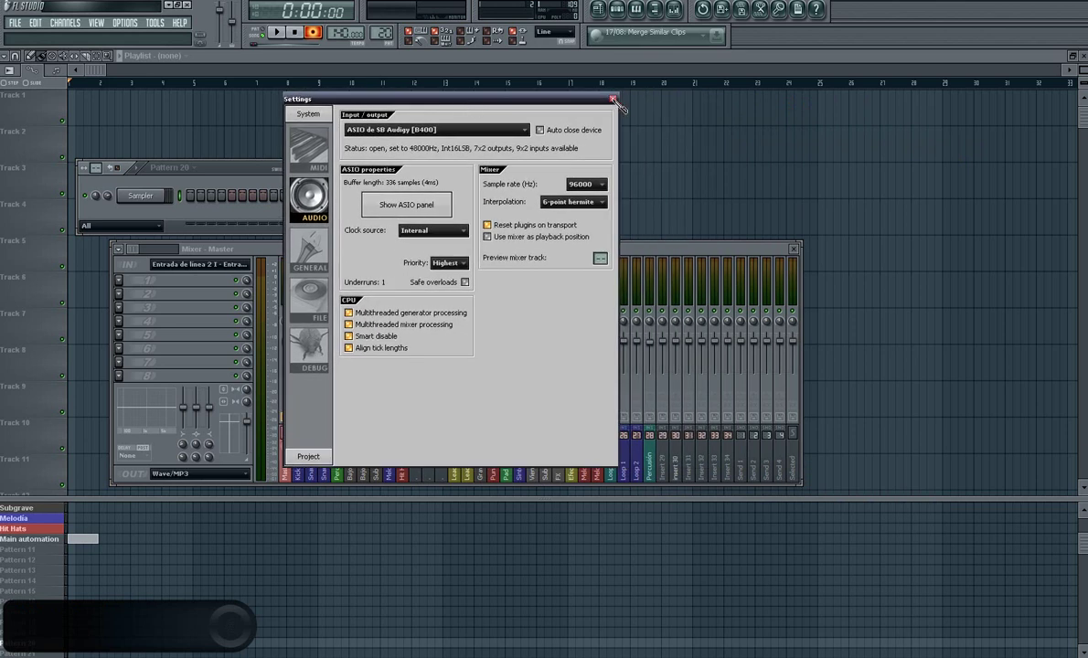
Accept the 7 ms ASIO buffer latency in the driver's ASIO panel and close the settings.
click(418, 207)
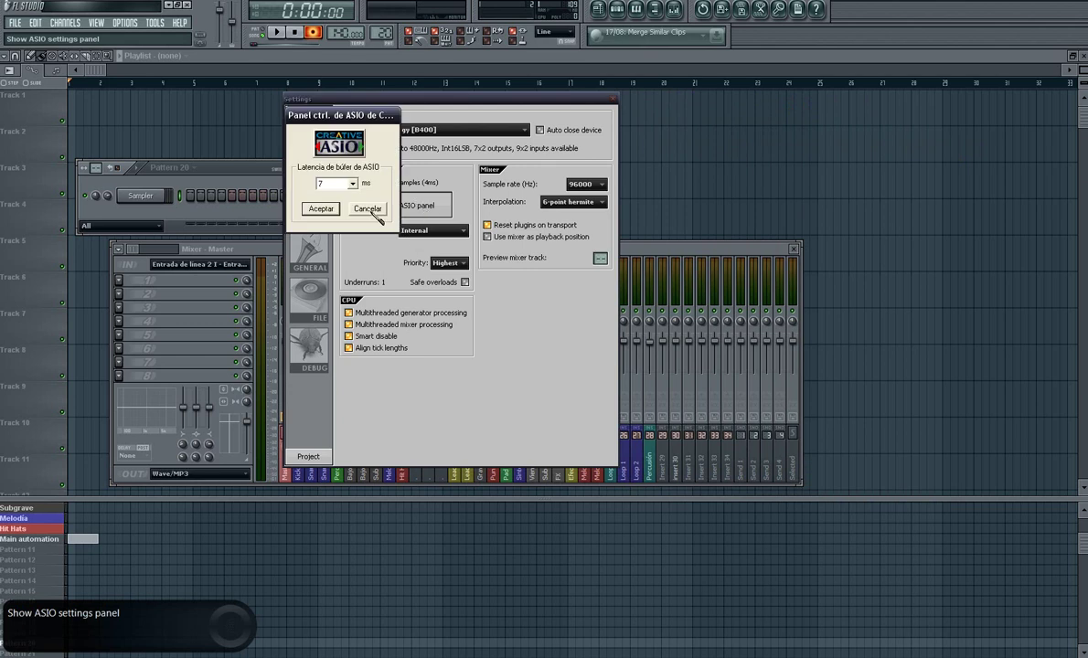
click(322, 210)
click(614, 99)
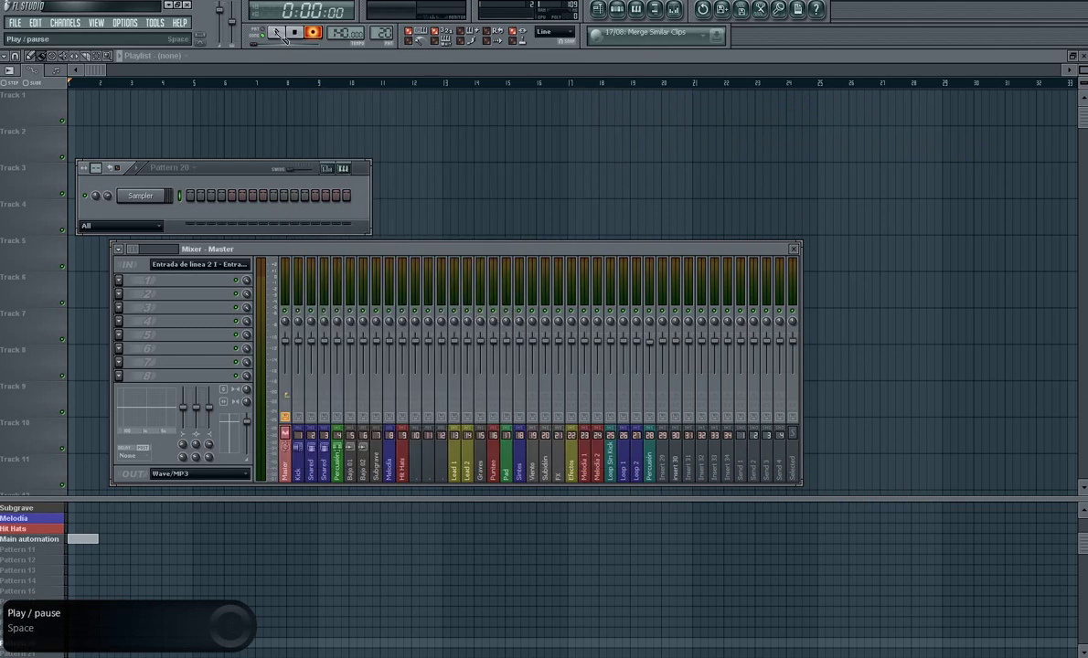
Try one-click audio recording into the playlist as an audio clip, stopping it after a moment.
click(798, 9)
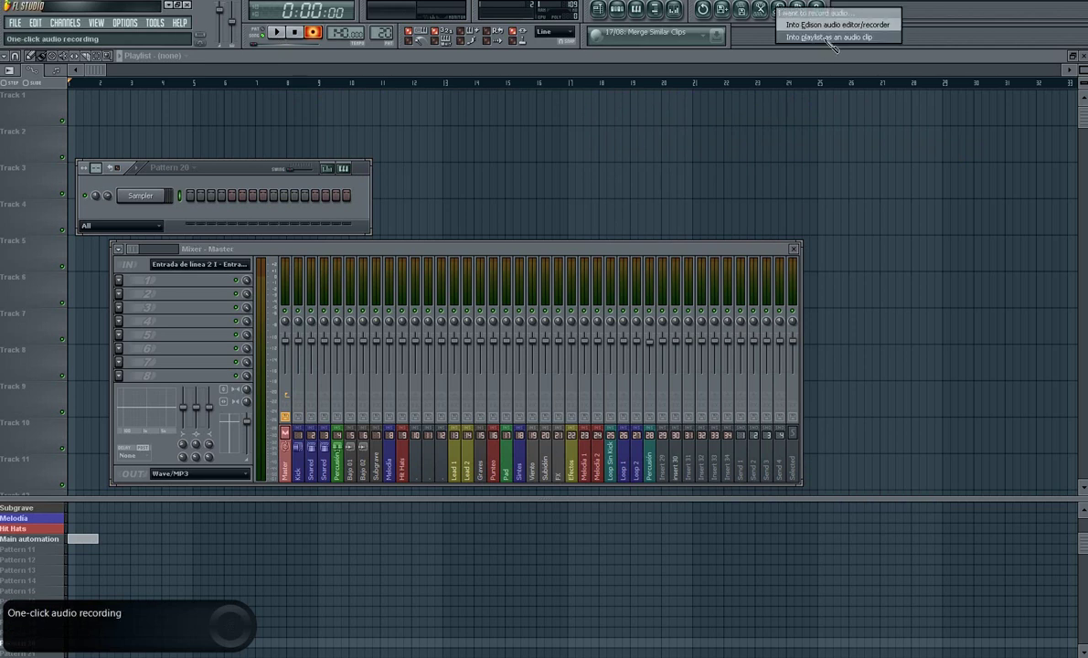
click(828, 38)
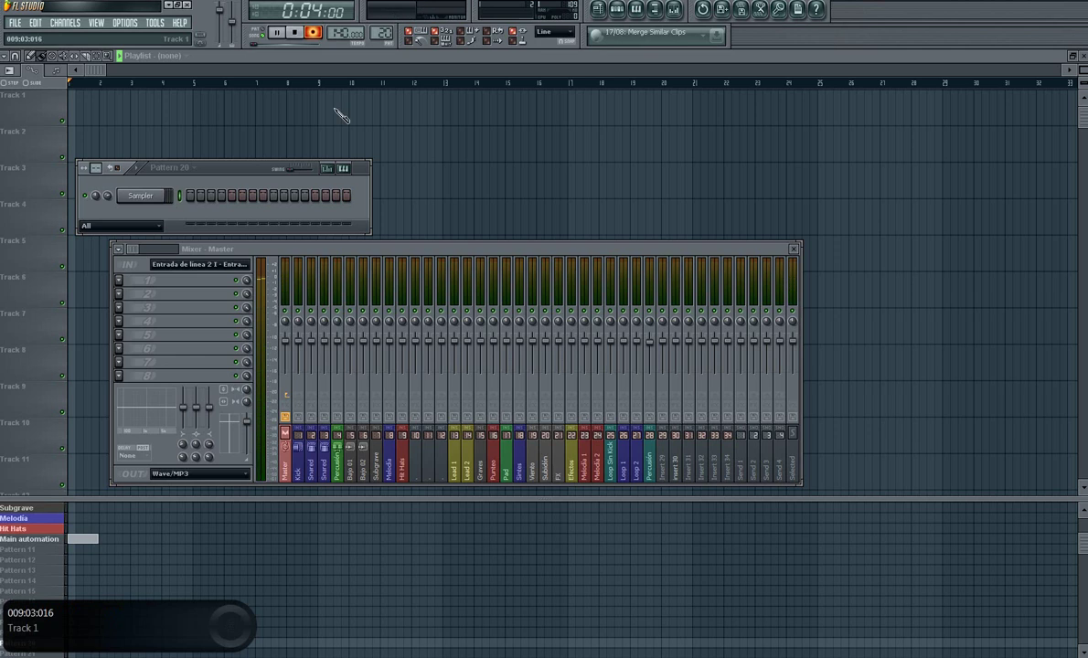
click(295, 33)
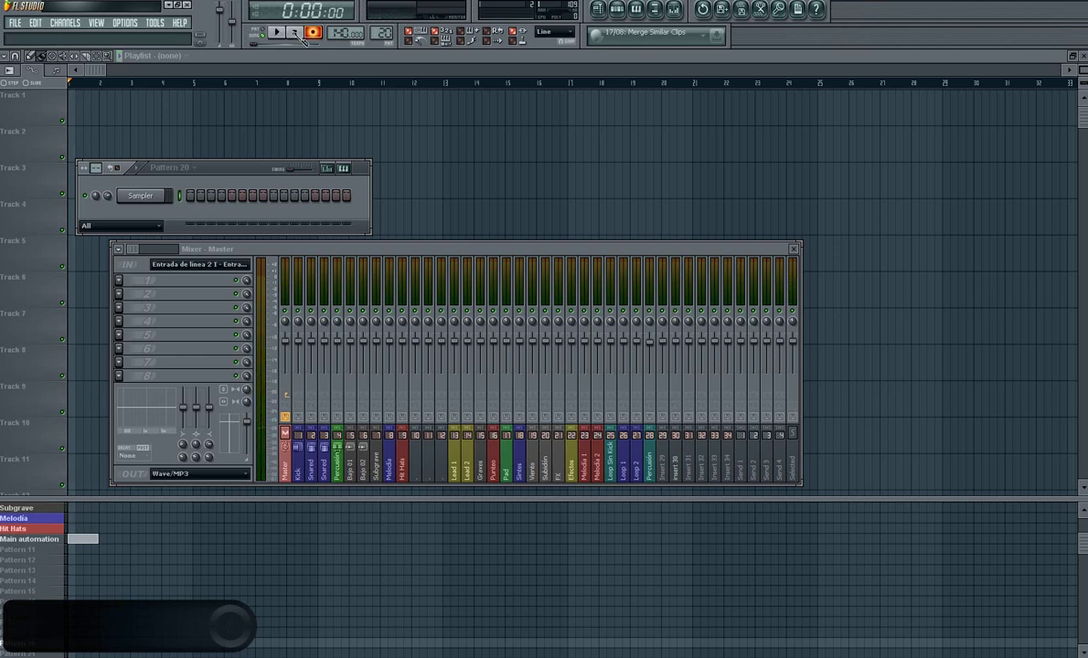
Reopen the audio settings and change the input/output device to the DirectSound Controlador primario de sonido.
click(124, 22)
click(151, 72)
click(309, 196)
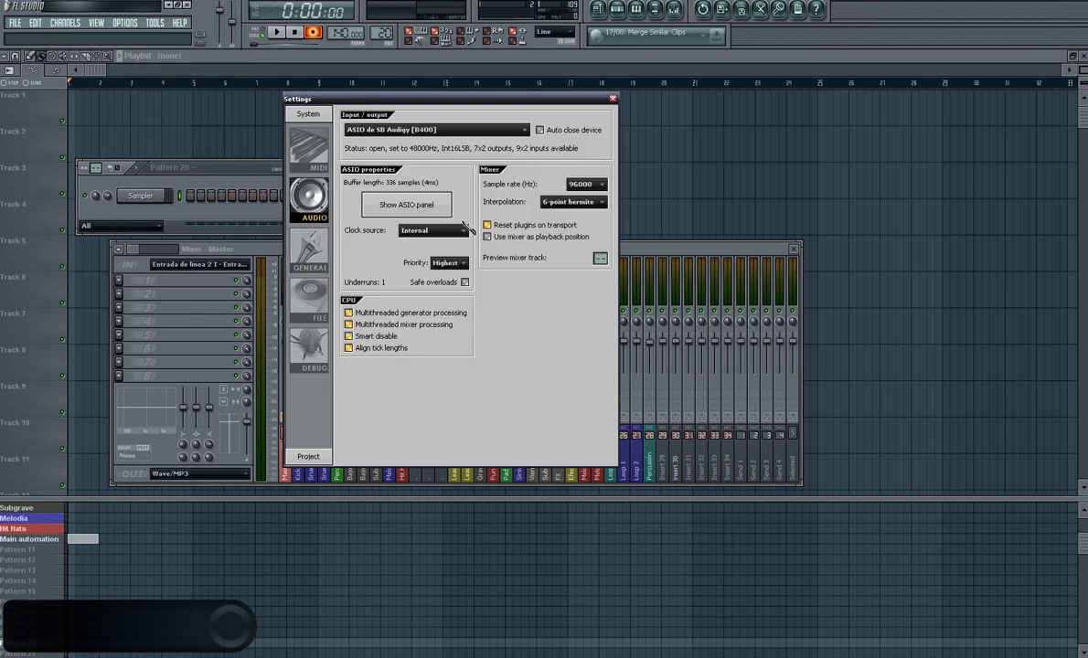
click(442, 131)
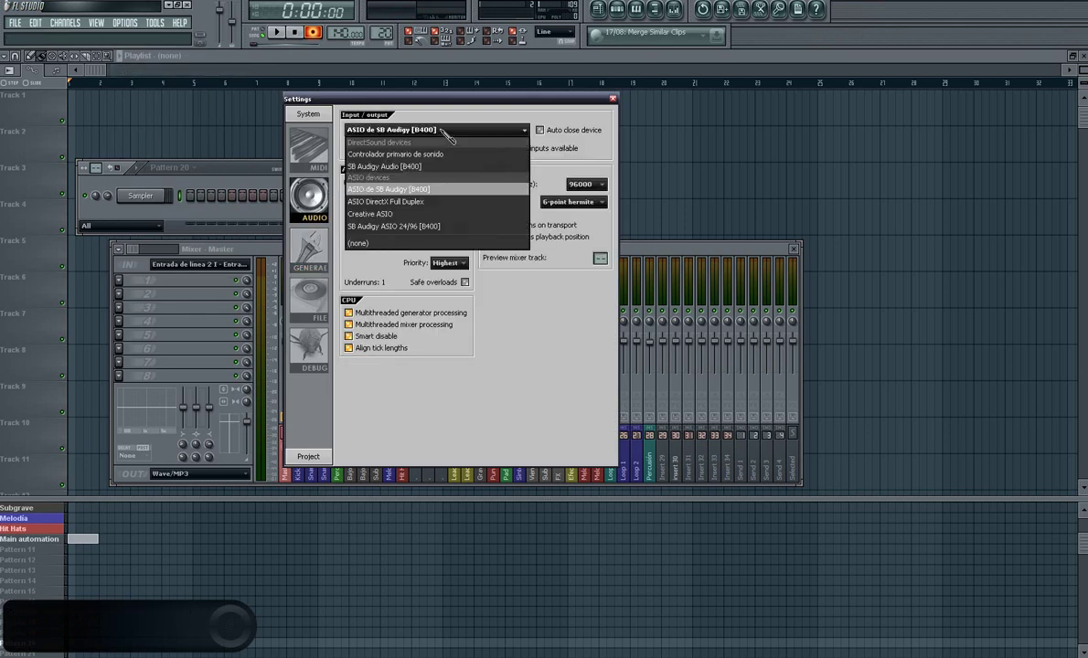
click(430, 155)
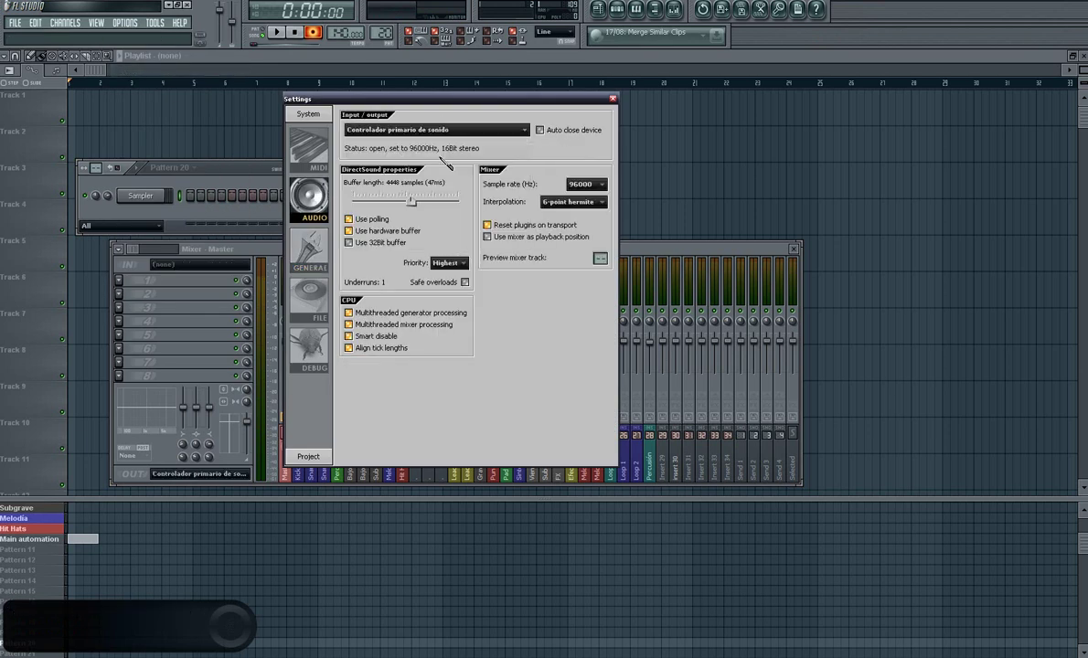
drag(513, 104, 544, 146)
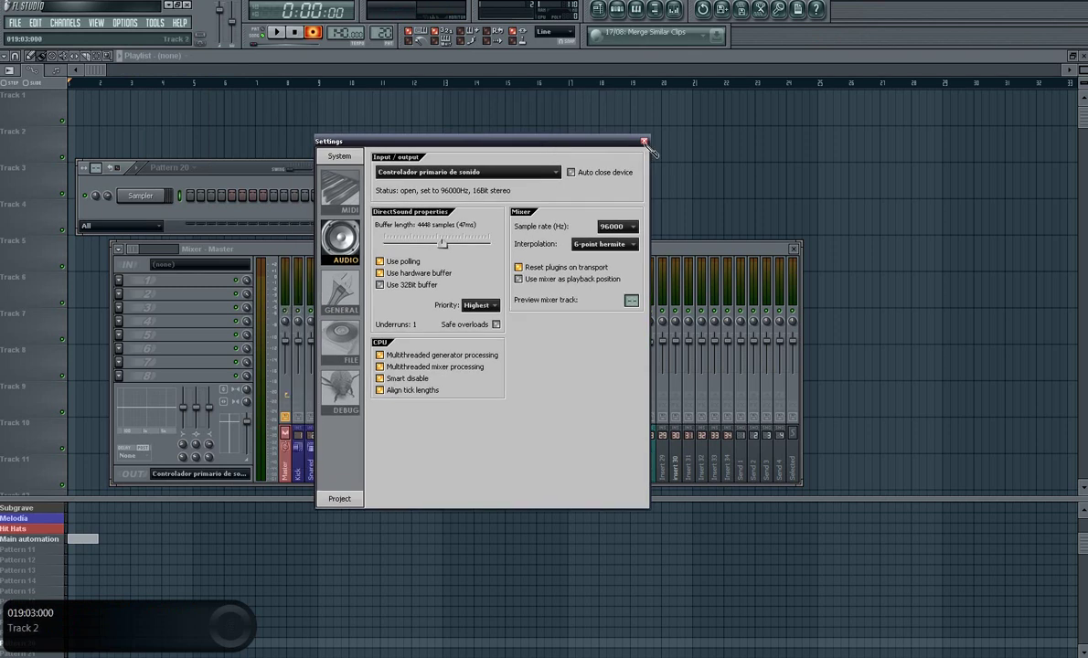
Switch the input/output device to the DirectSound driver SB Audigy Audio [B400].
click(476, 173)
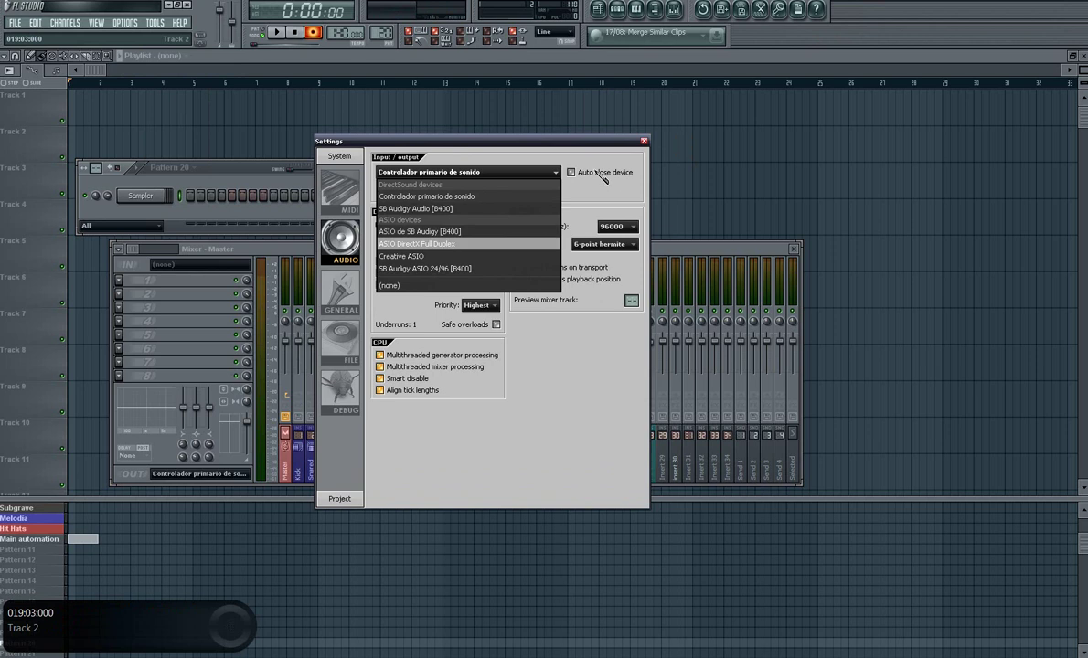
click(560, 168)
drag(585, 149, 661, 154)
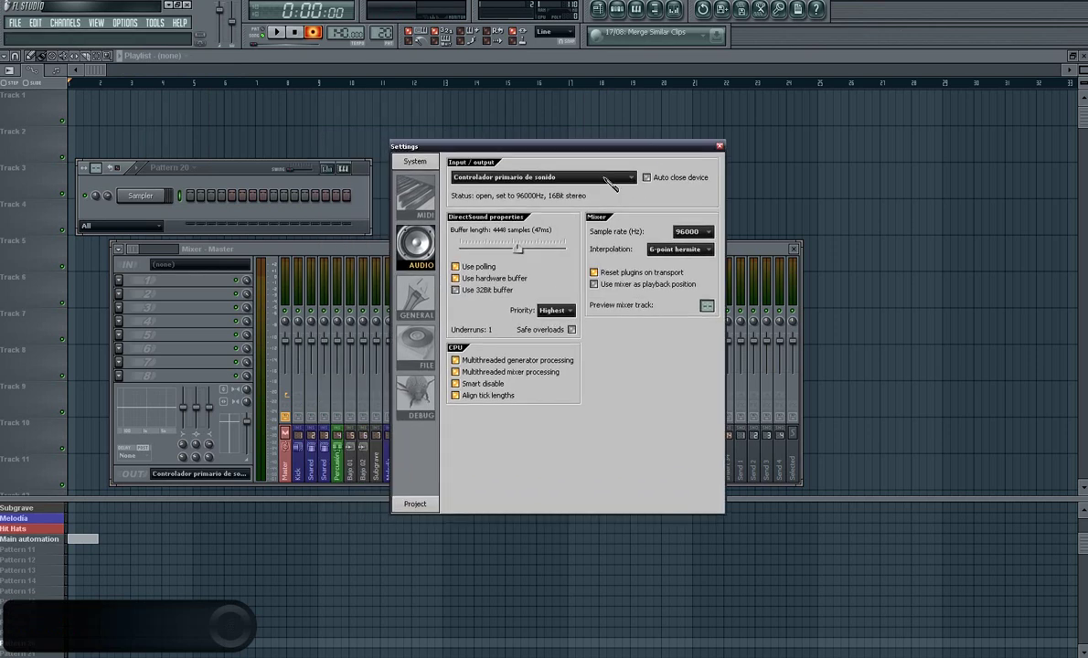
click(586, 180)
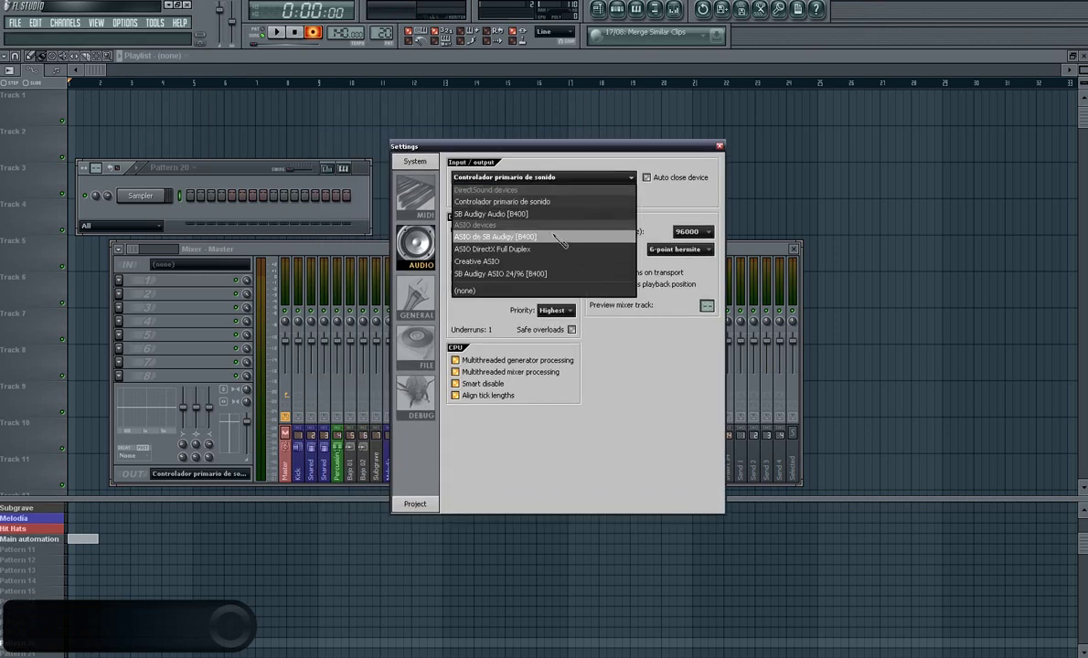
click(561, 214)
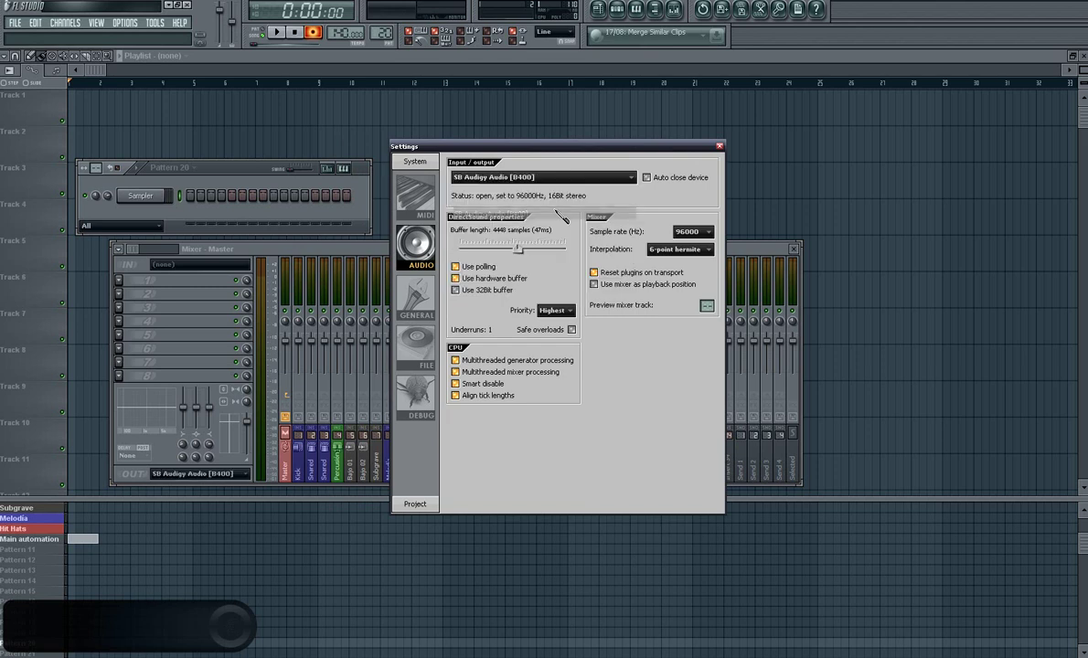
Test starting and stopping the transport twice with the DirectSound driver, and close the settings.
click(279, 31)
click(294, 32)
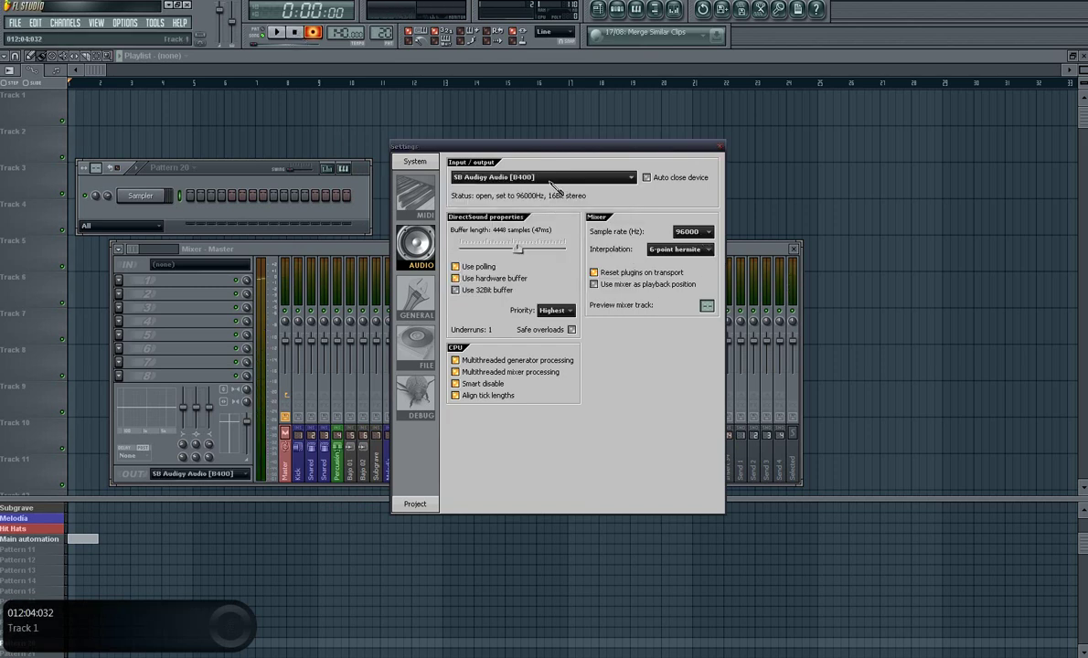
click(276, 32)
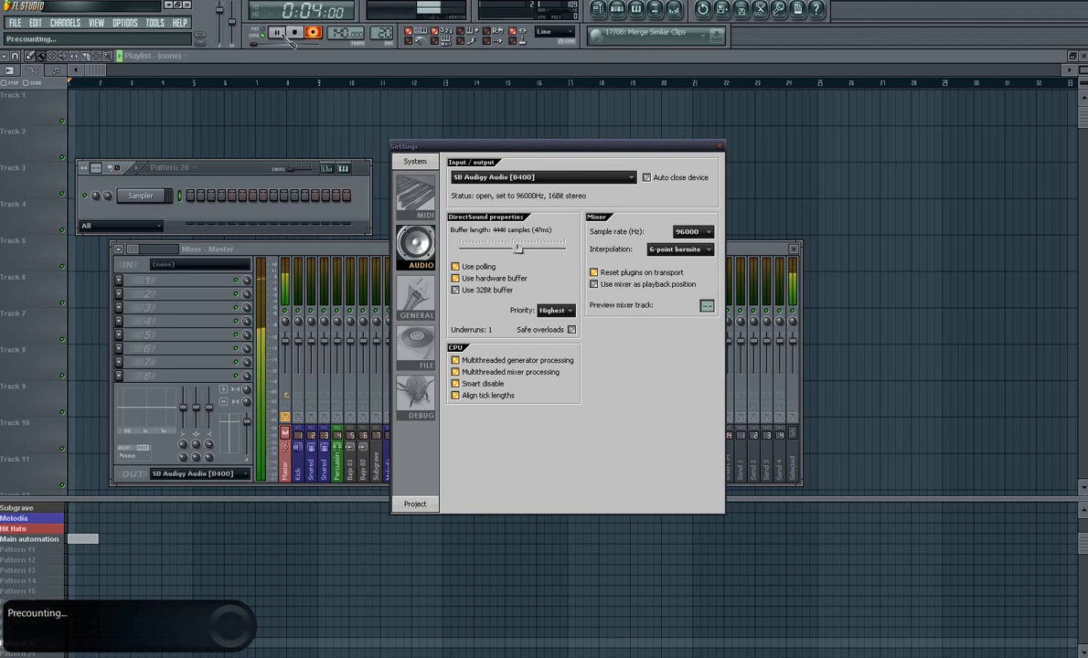
click(294, 32)
click(722, 149)
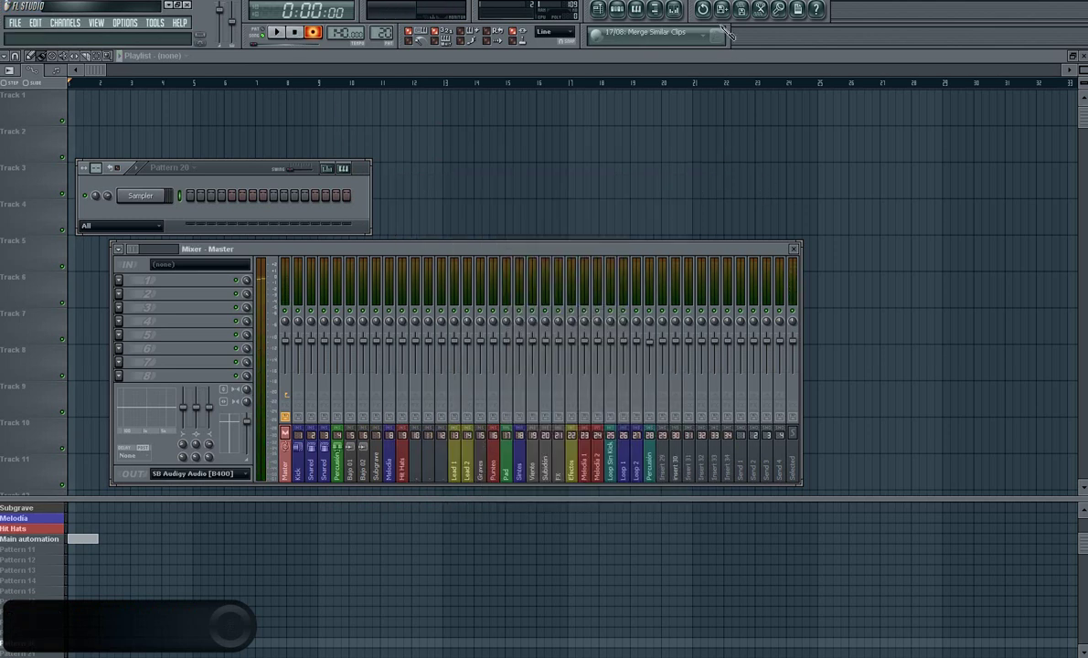
Try one-click audio recording into the playlist using the DirectSound driver, and dismiss the message.
click(729, 13)
click(808, 38)
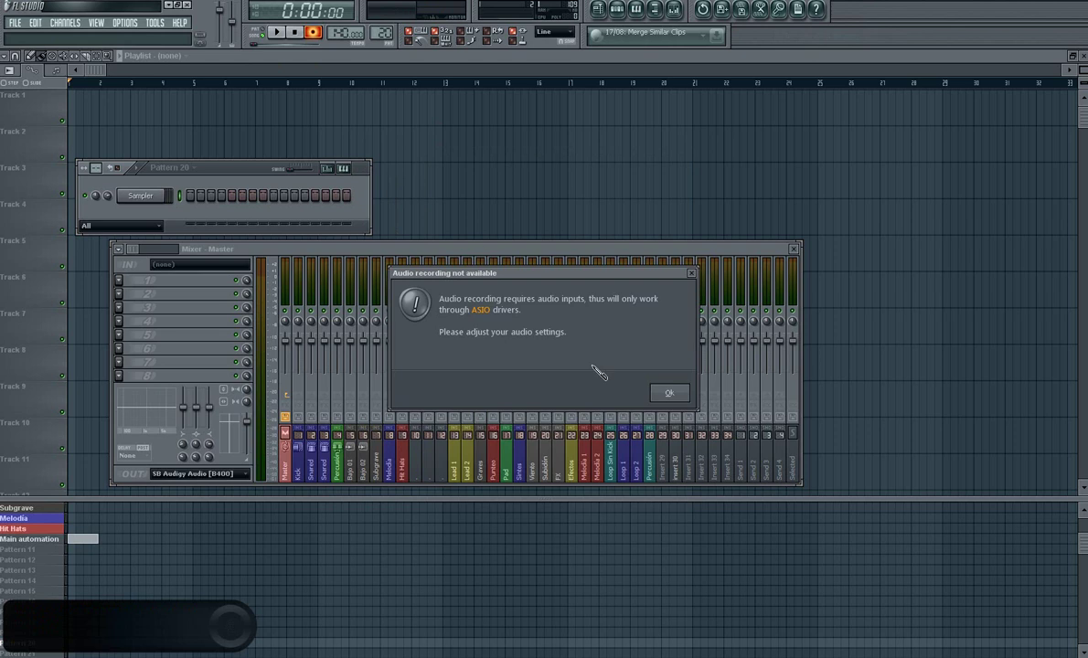
click(666, 392)
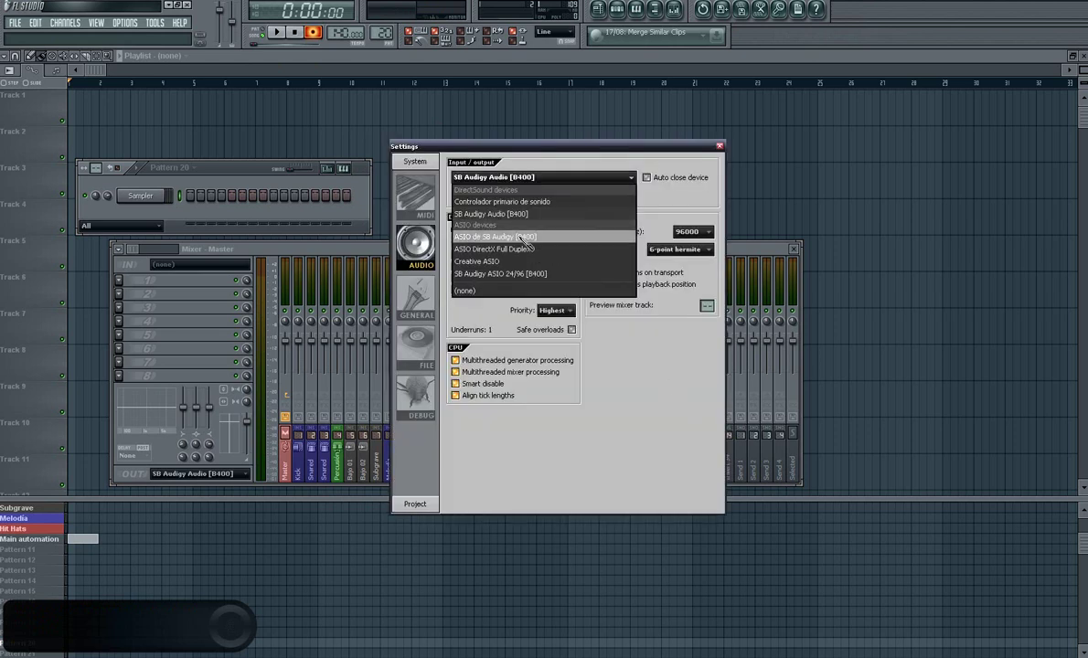
Set the input/output device back to ASIO de SB Audigy [B400] and accept the driver warning.
click(533, 239)
click(540, 366)
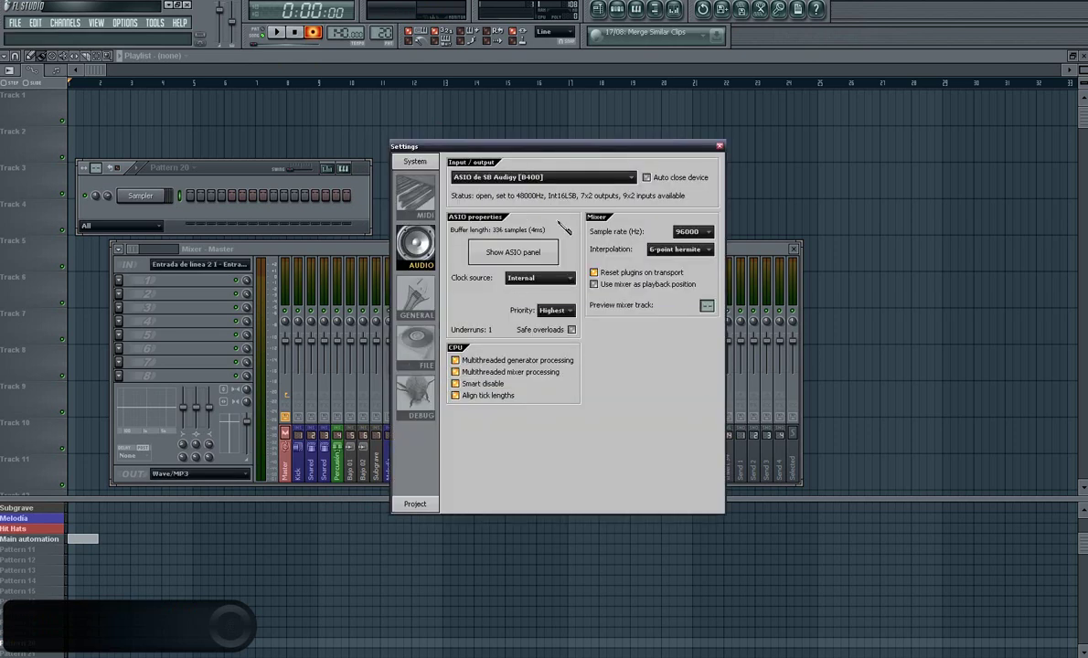
drag(561, 146, 536, 131)
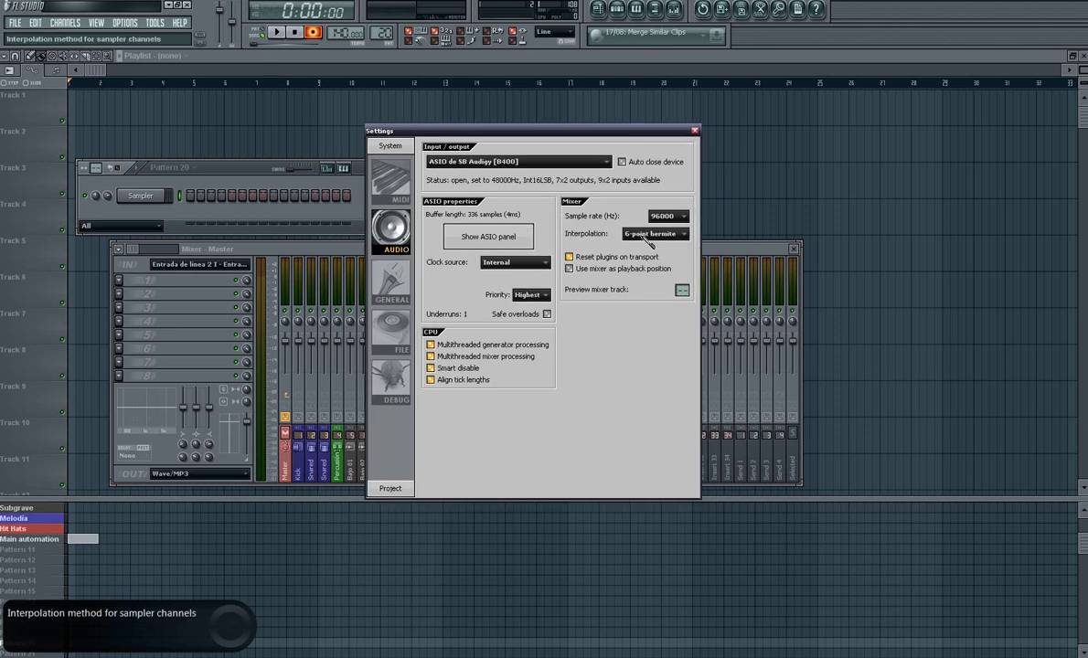
Set the mixer sample rate to 48000 Hz and confirm closing the current project for the change.
click(682, 216)
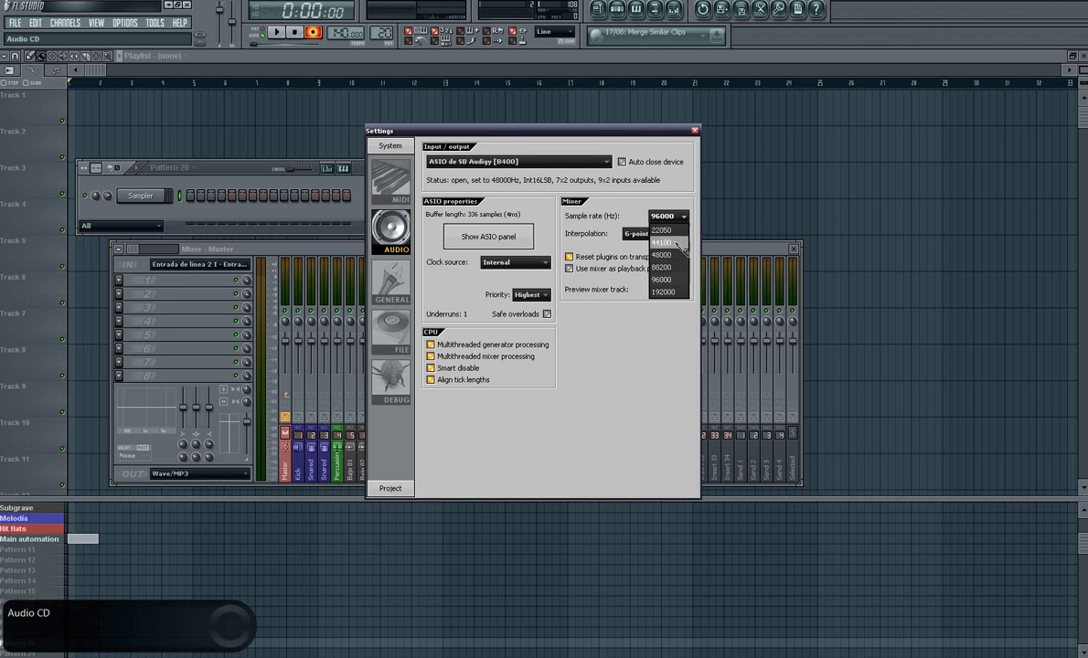
click(681, 260)
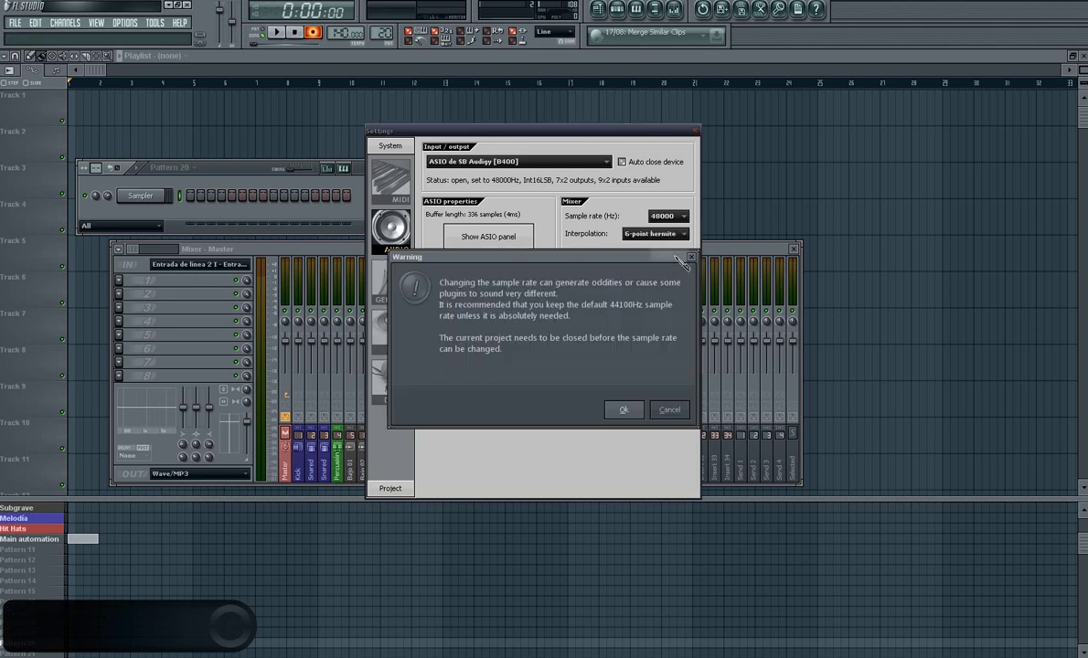
click(623, 411)
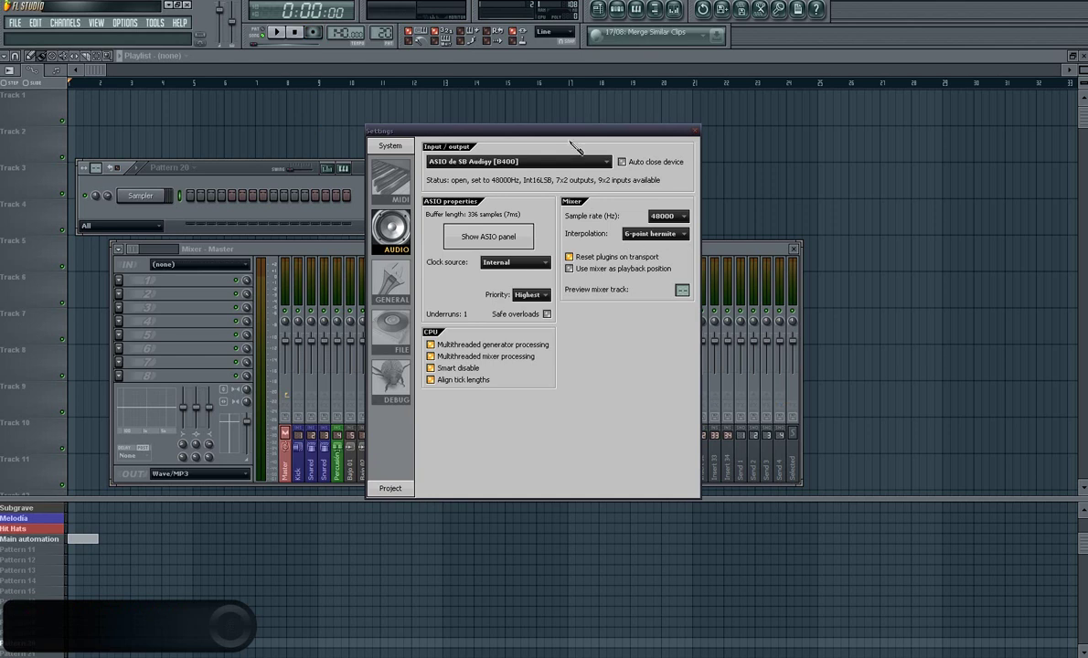
Record a short audio clip into the playlist through the Master track, using the stereo Entrada de línea 1/Mic input.
click(314, 33)
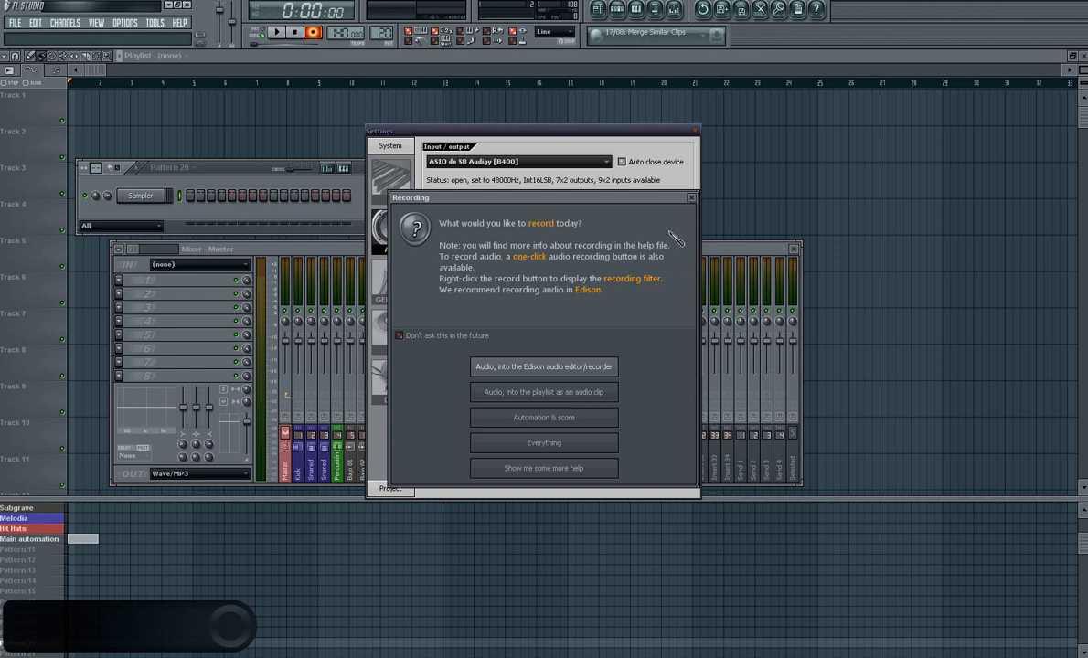
click(588, 392)
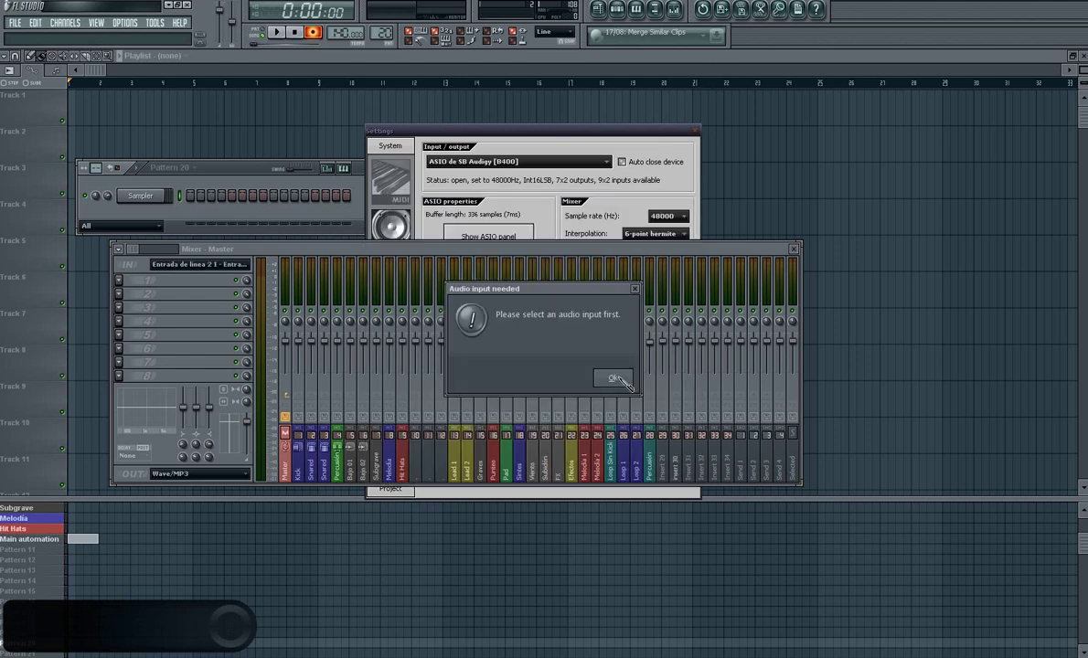
click(614, 379)
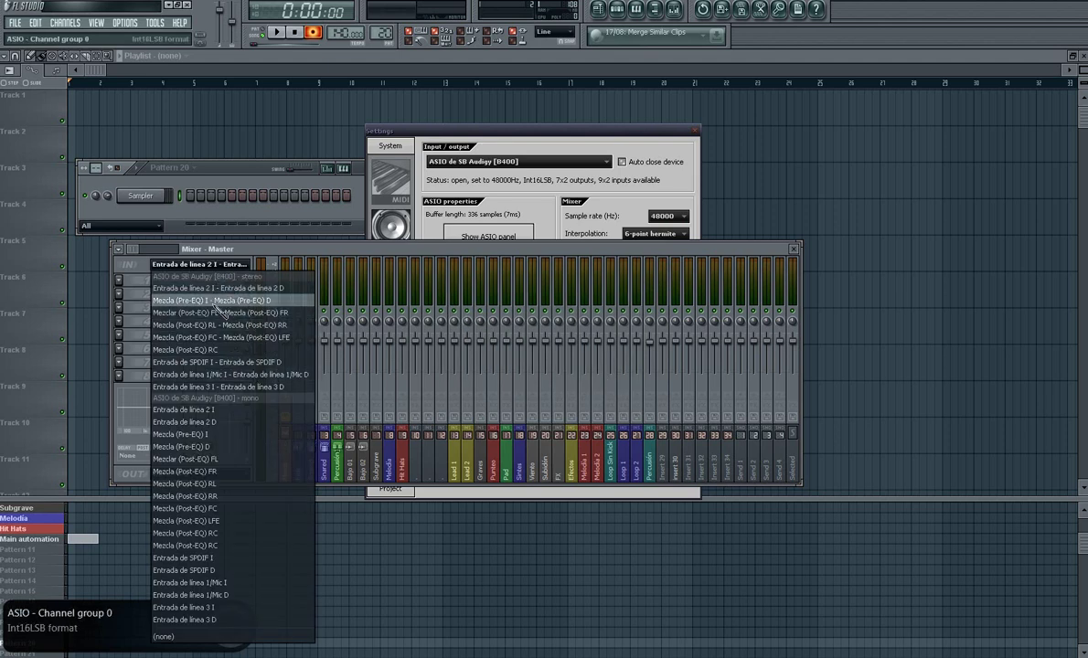
click(239, 377)
key(space)
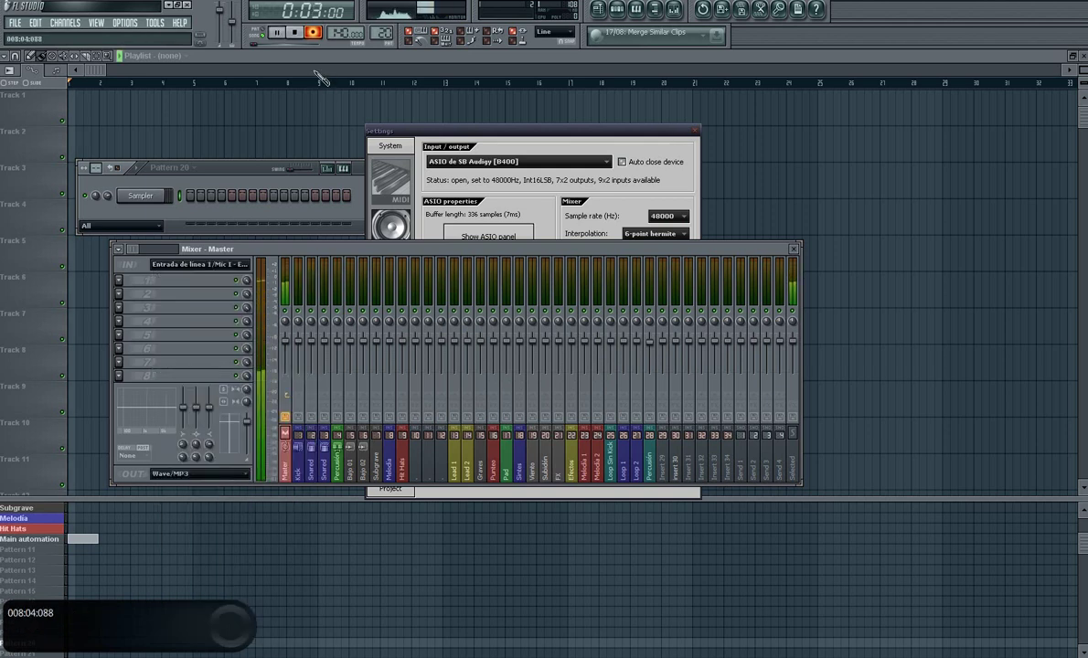
click(299, 33)
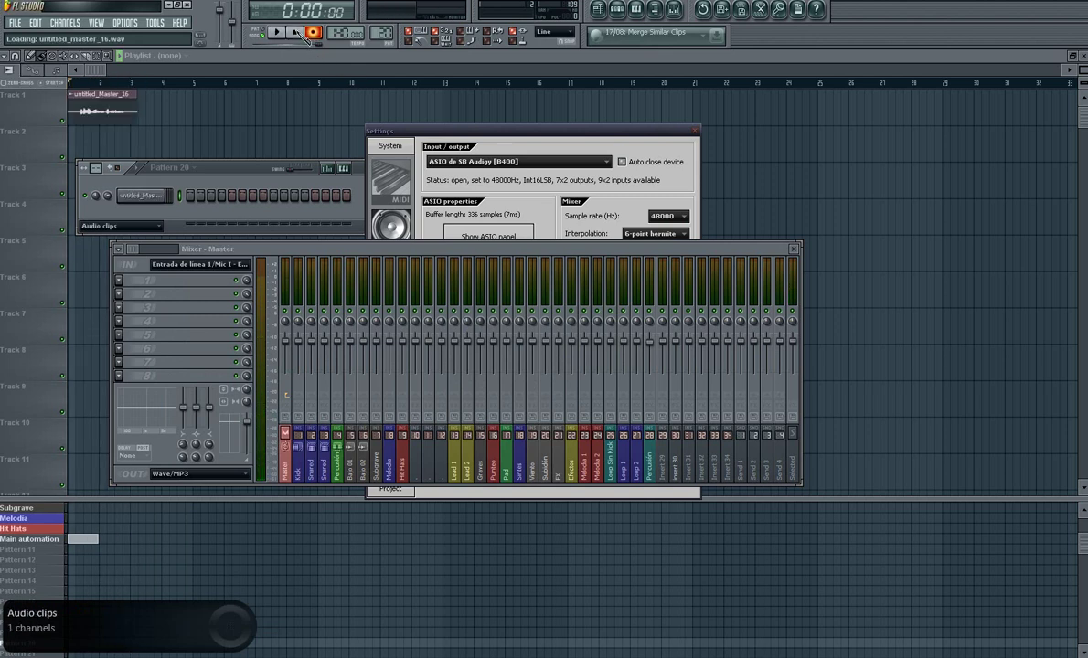
Play back the recorded clip twice, moving the mixer lower to uncover the audio settings.
click(276, 33)
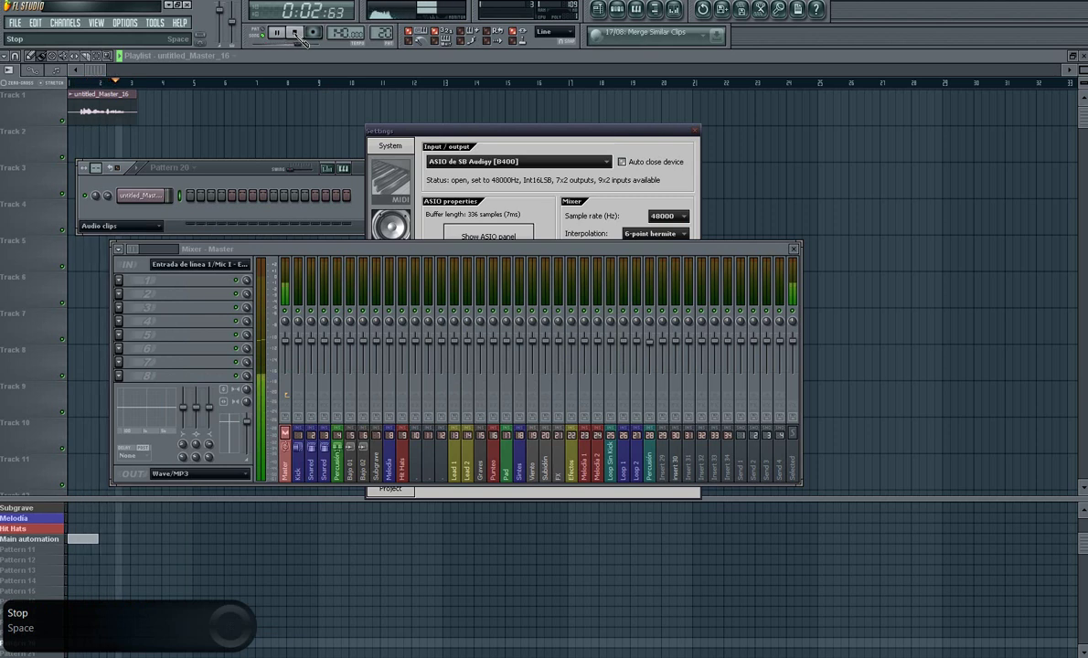
click(296, 33)
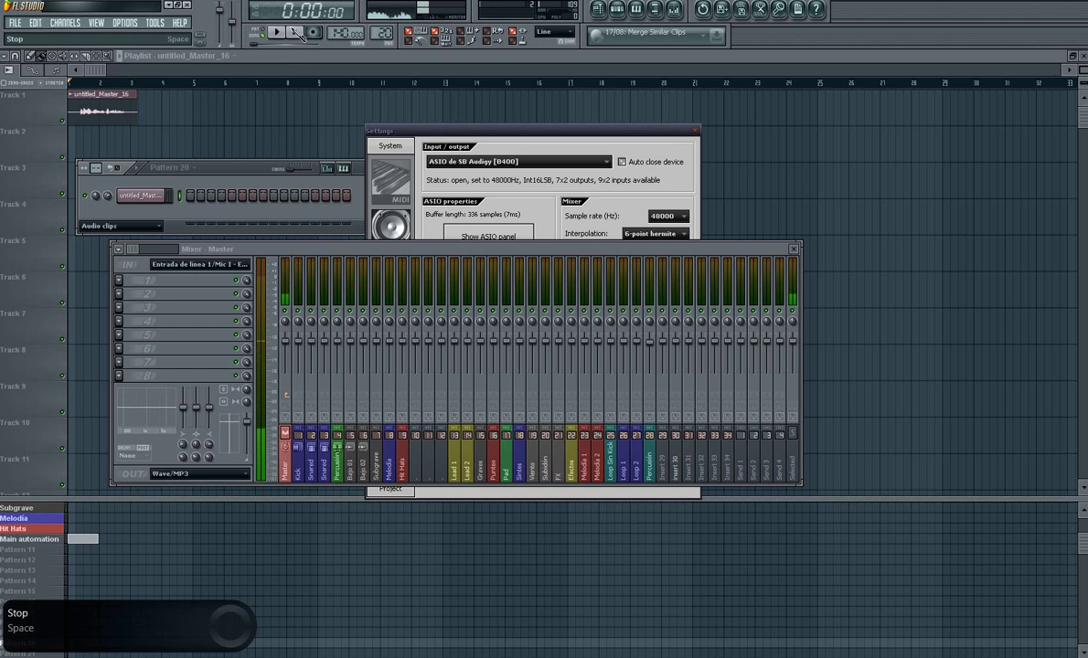
drag(439, 249, 505, 308)
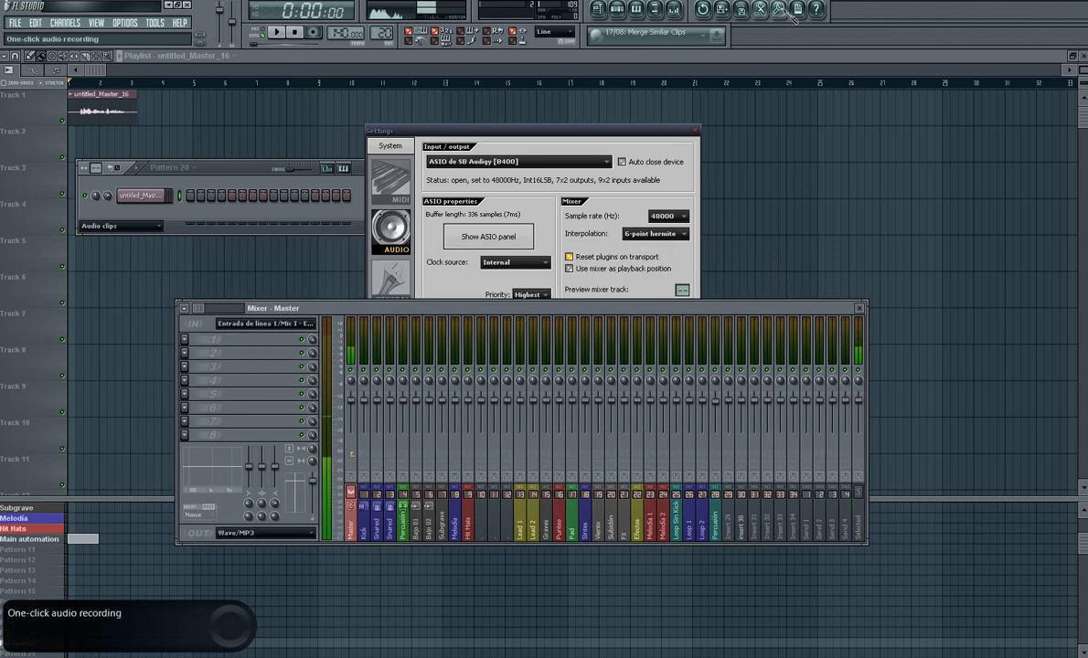
click(276, 32)
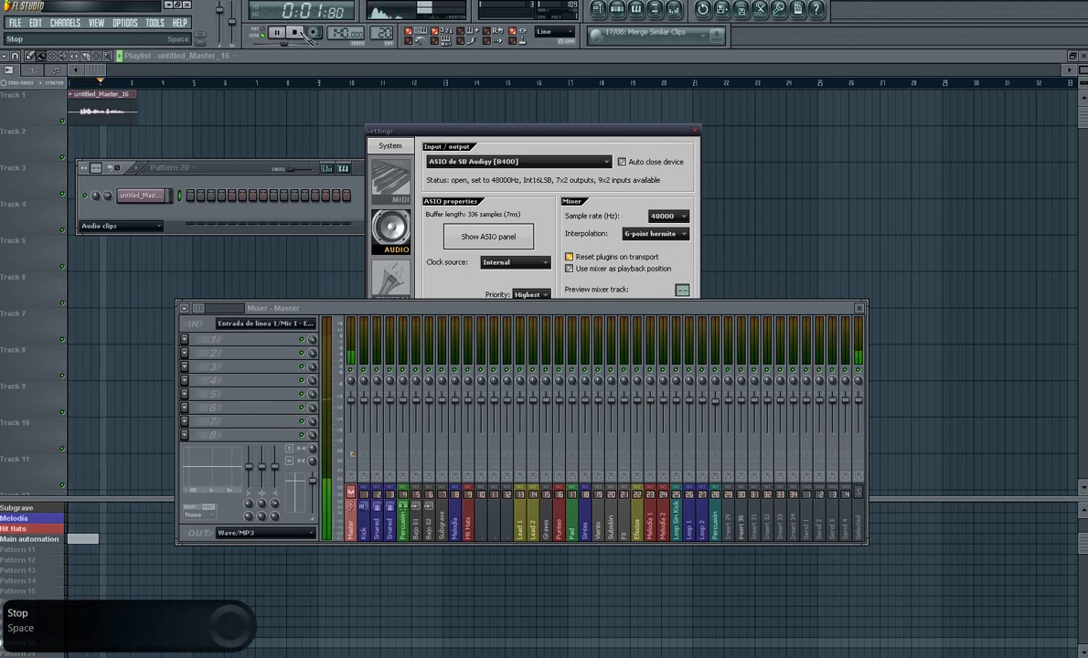
Stop playback, record a second short audio clip into the playlist, and move the step sequencer off the recorded clip.
click(305, 34)
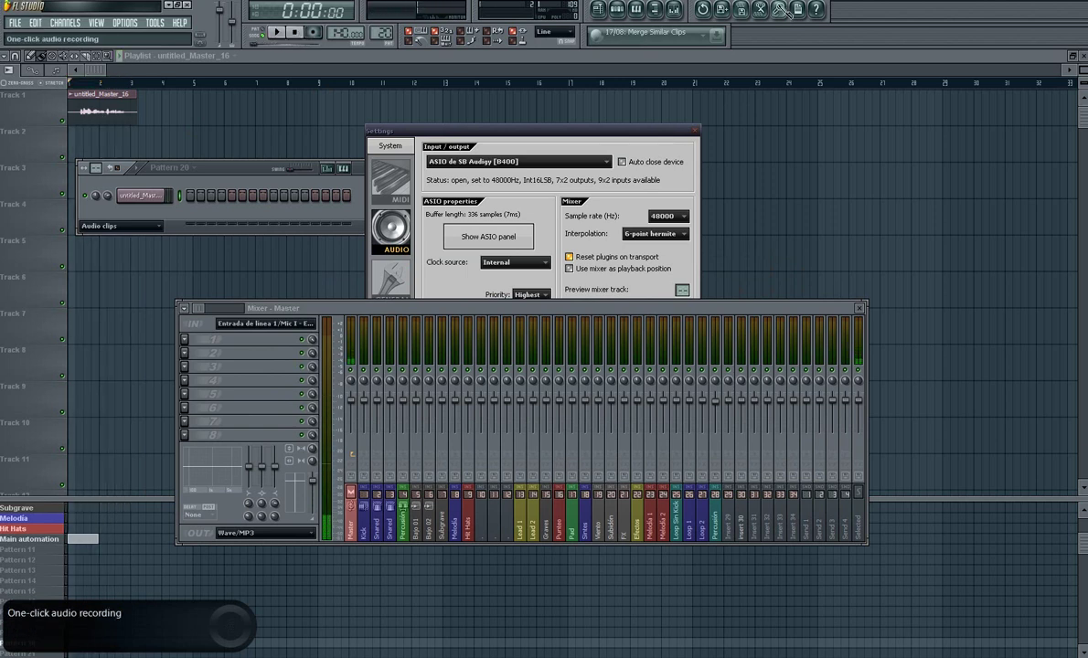
click(780, 11)
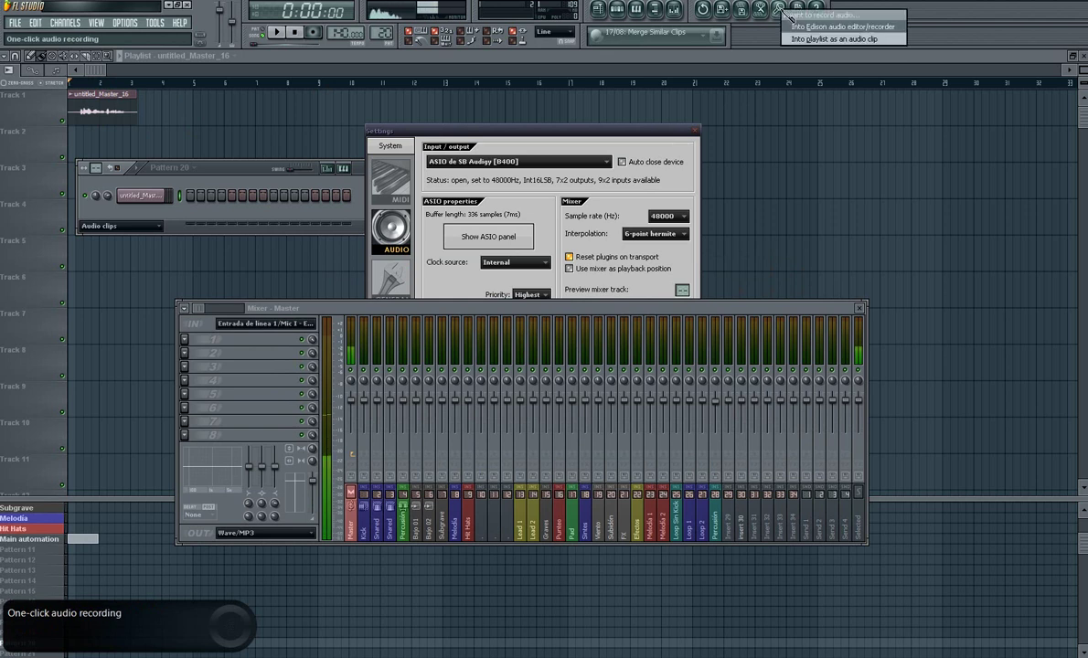
click(819, 41)
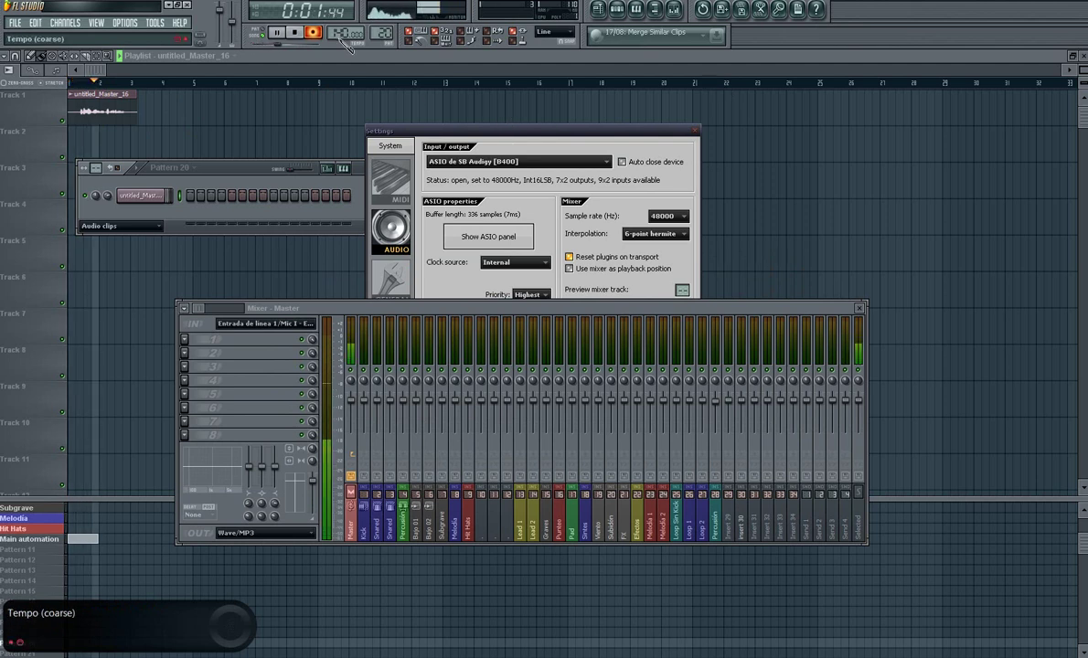
click(294, 32)
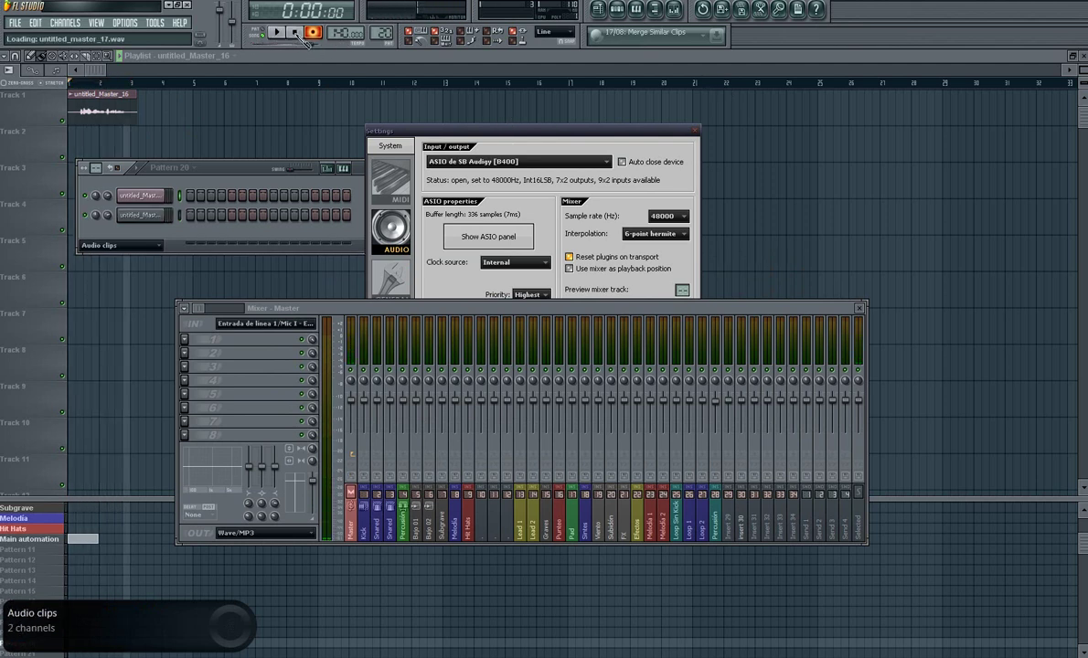
drag(146, 167, 345, 208)
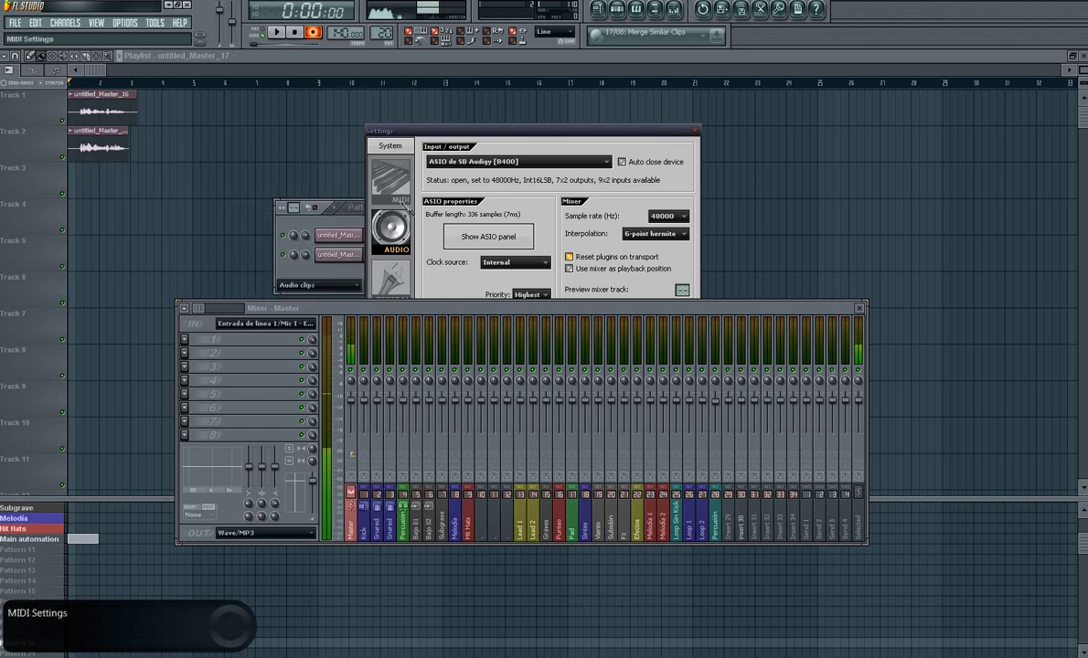
Play both recorded clips, shift the Track 2 clip slightly right so its end lines up with the Track 1 clip, and replay them.
click(279, 34)
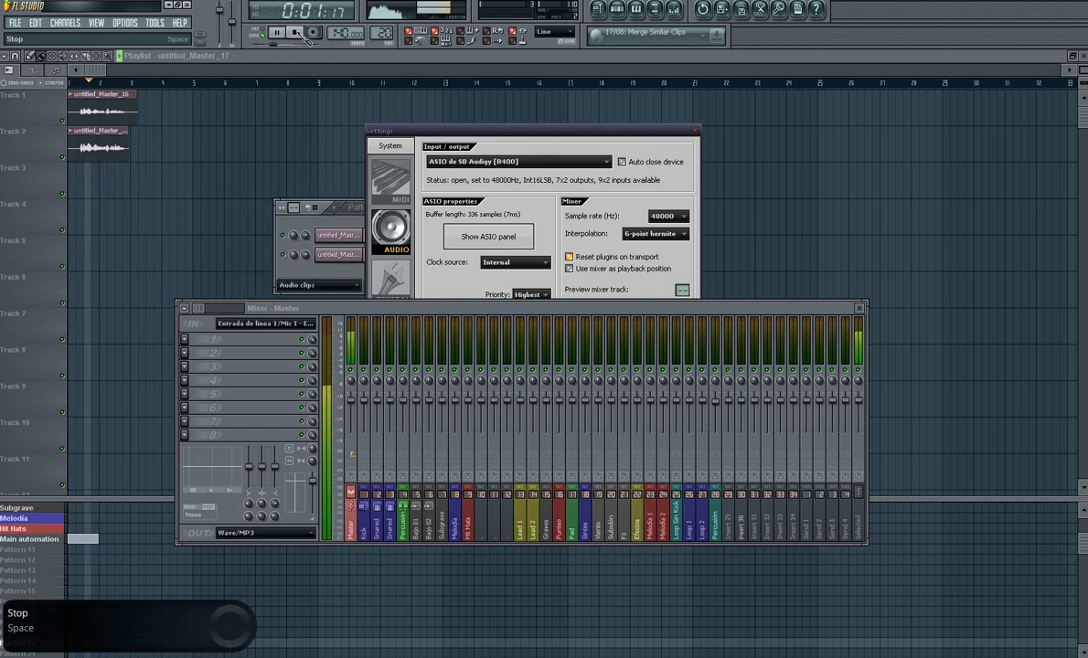
click(296, 33)
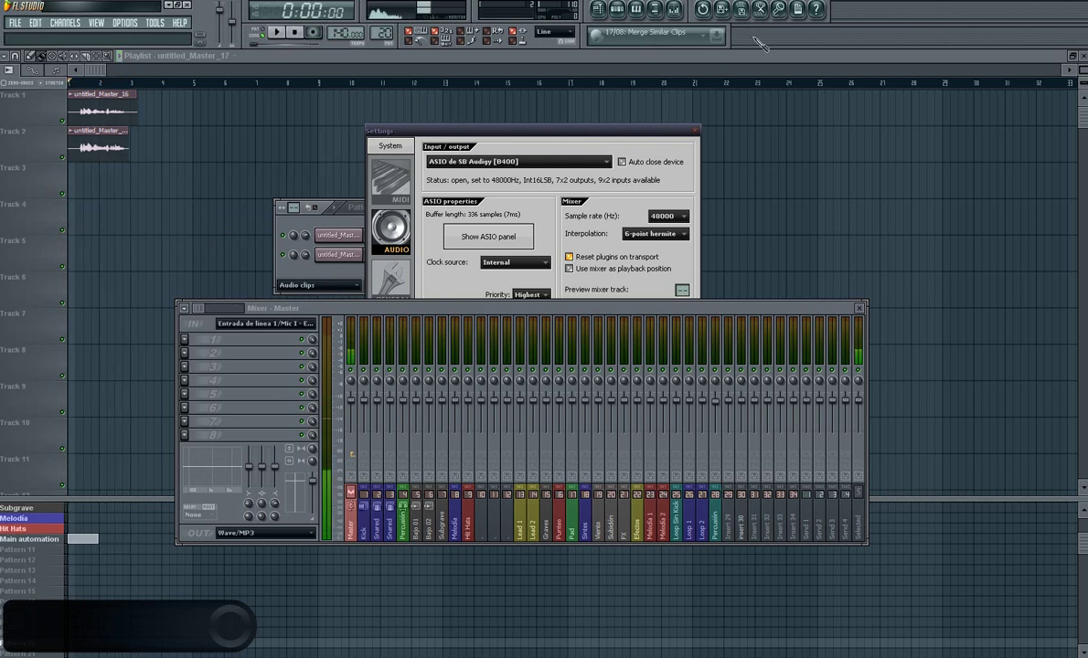
drag(92, 131, 98, 130)
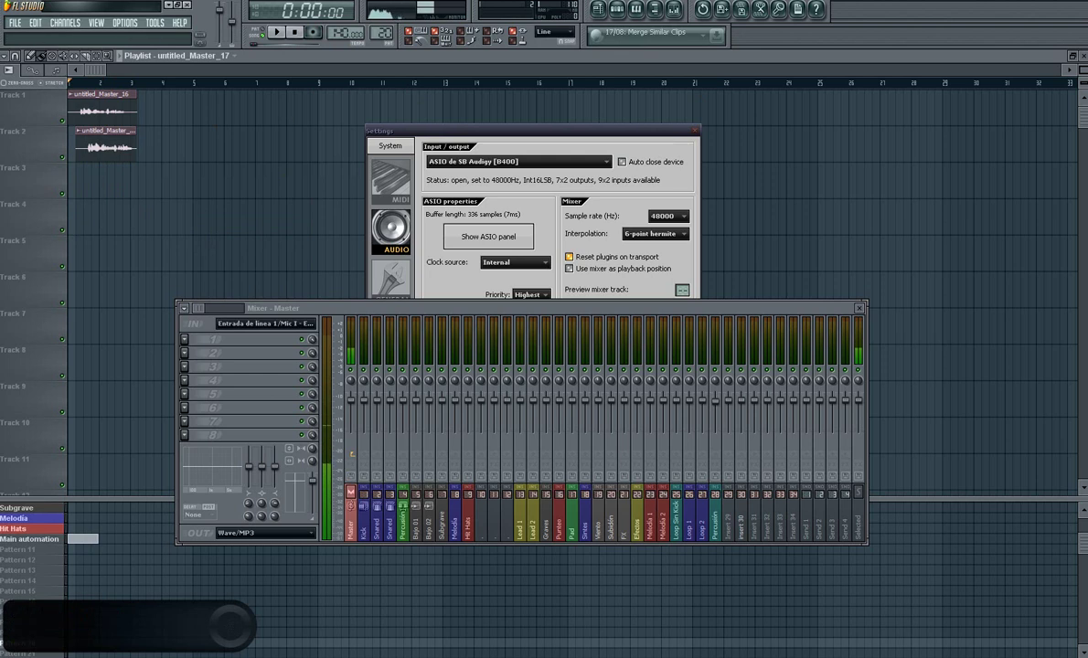
click(276, 33)
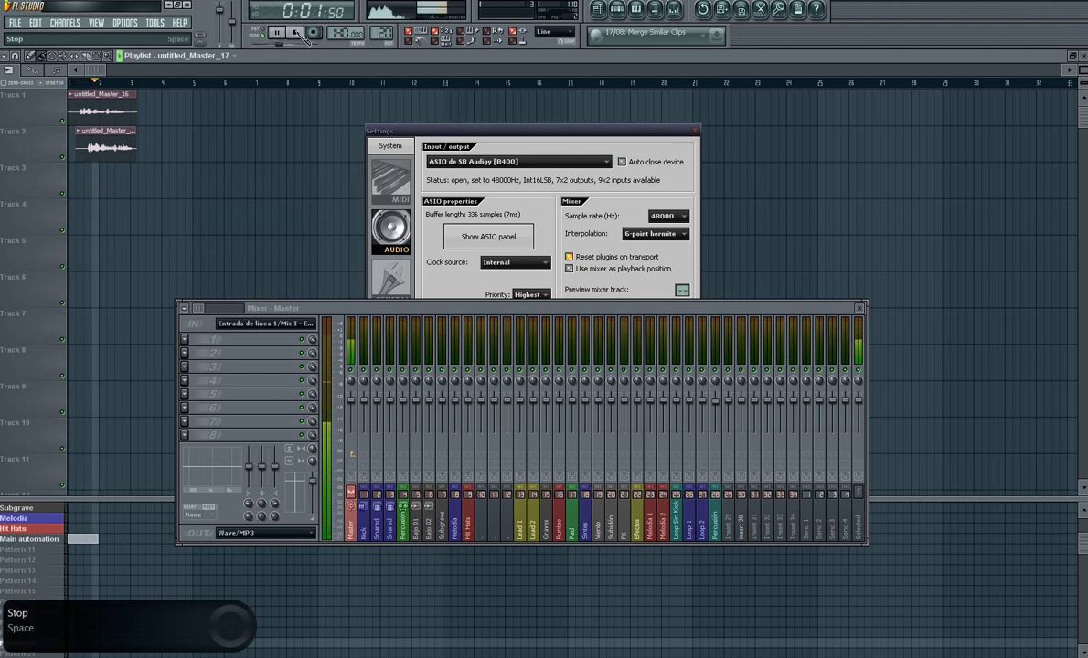
click(296, 33)
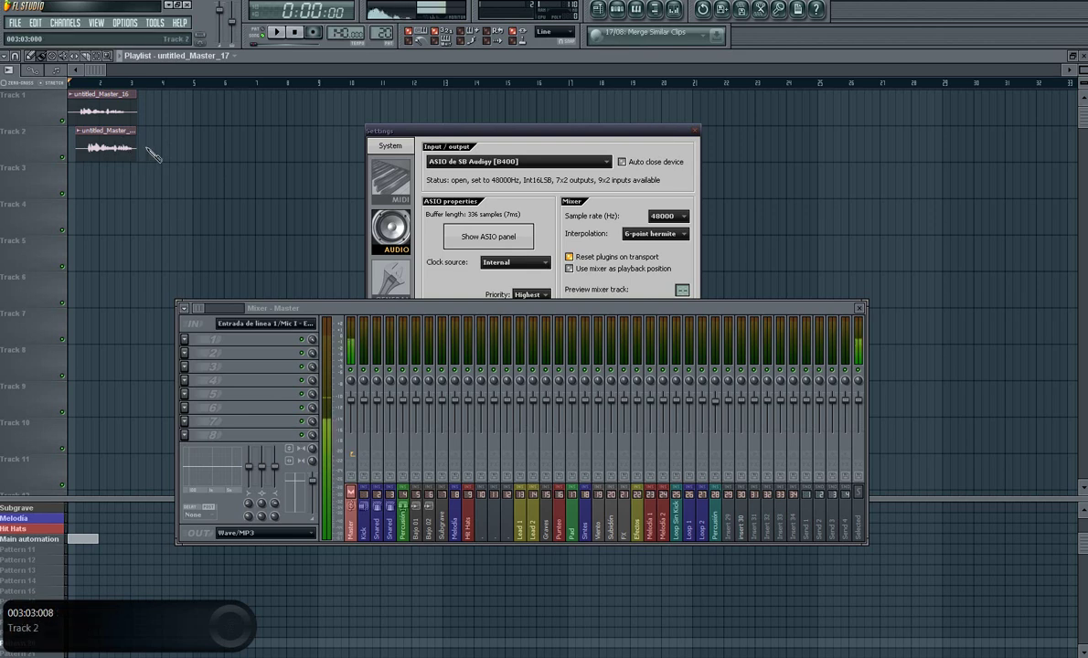
Delete both recorded clips from the playlist and rearrange the mixer and settings windows.
drag(585, 142, 688, 140)
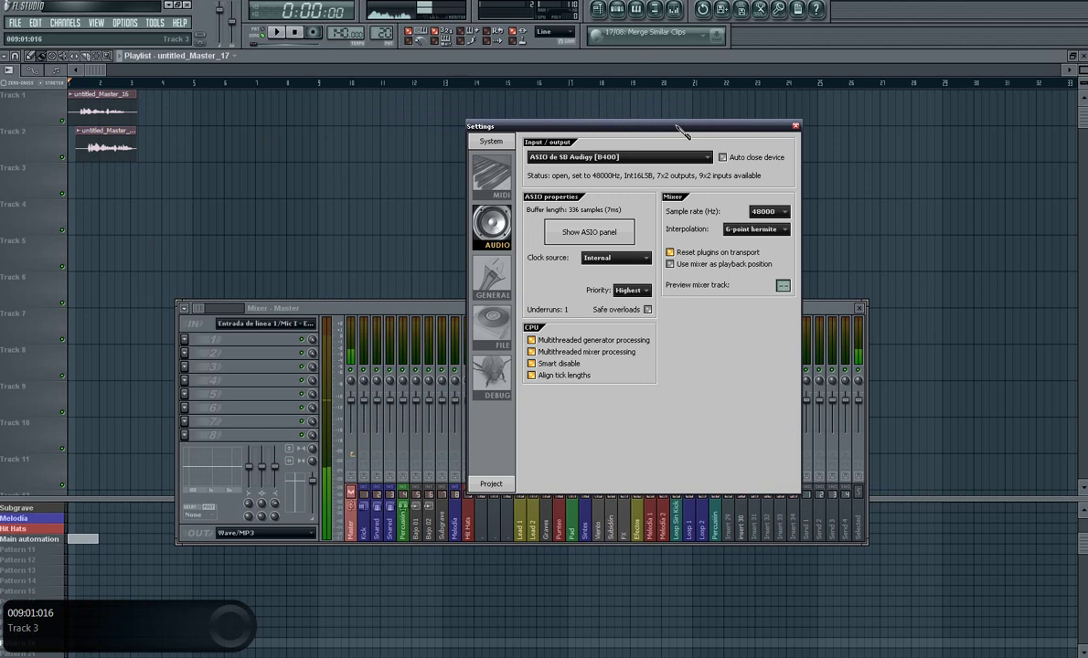
right_click(104, 139)
right_click(107, 109)
drag(414, 312, 308, 254)
drag(647, 142, 466, 100)
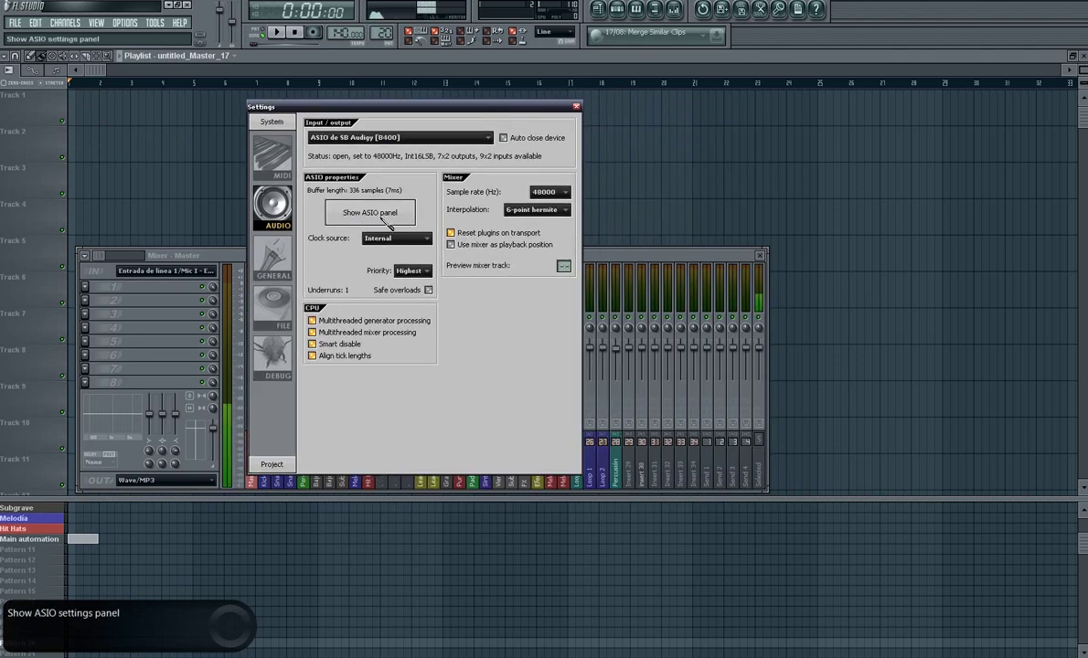
Set the input/output device to Controlador primario de sonido and move the settings window away from the playlist.
click(402, 137)
click(405, 163)
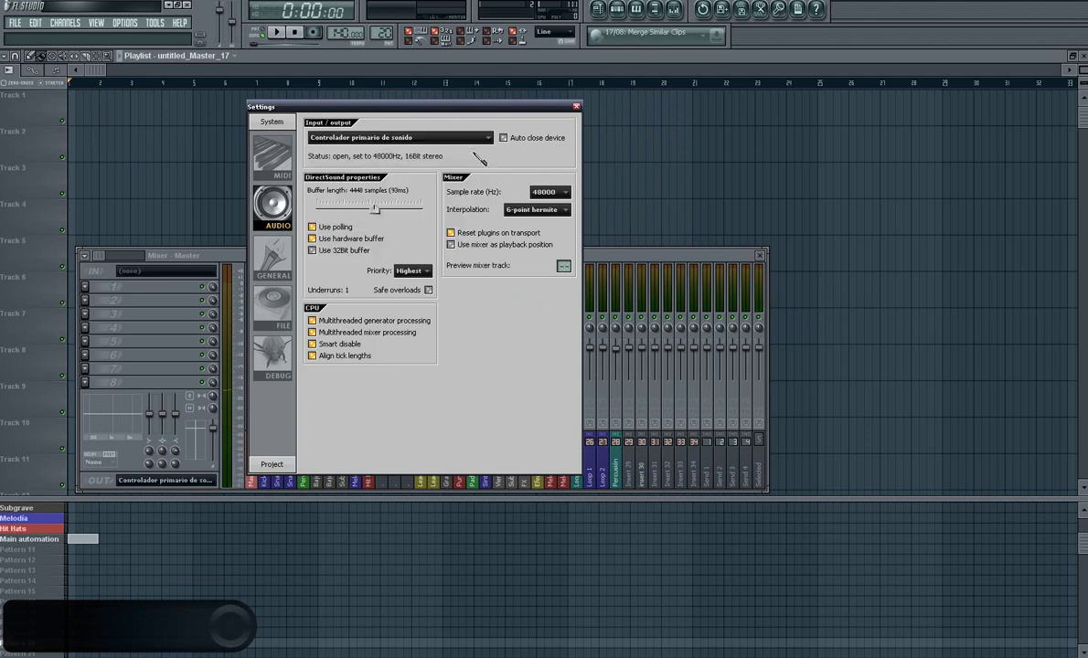
drag(468, 108, 626, 240)
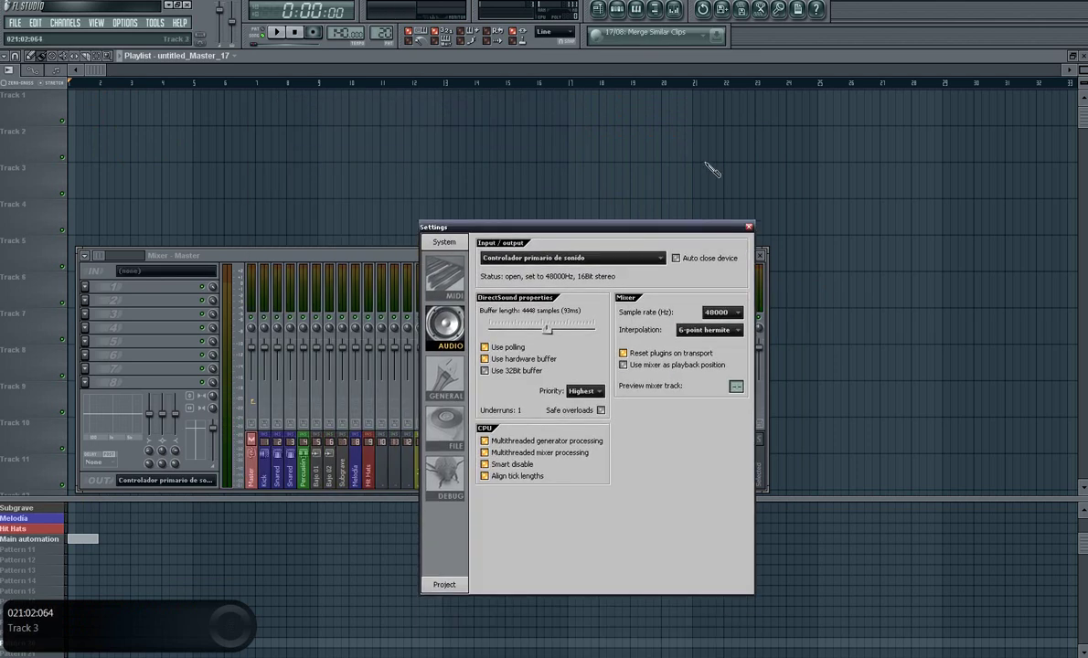
Try to record audio into the playlist as an audio clip with the non-ASIO driver, and dismiss the notice.
click(722, 11)
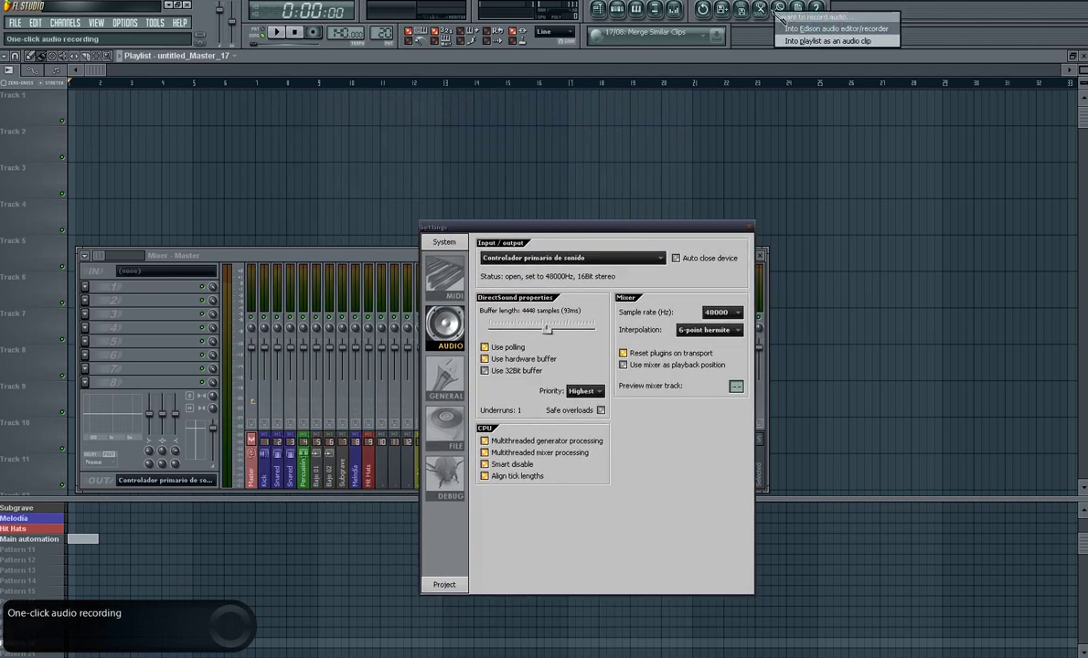
click(834, 41)
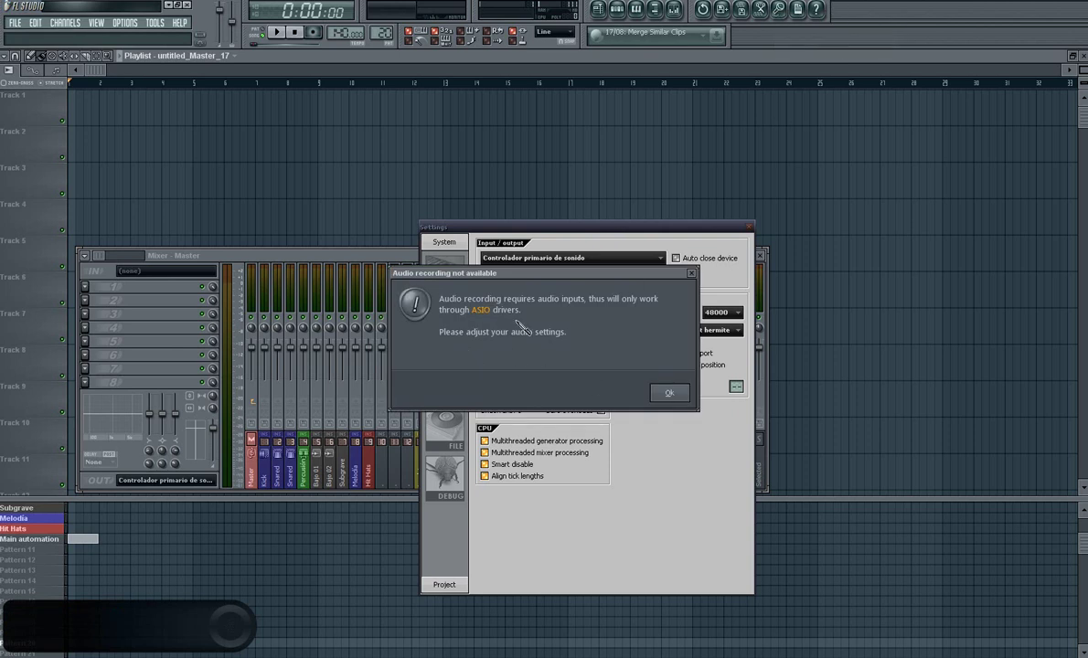
click(671, 395)
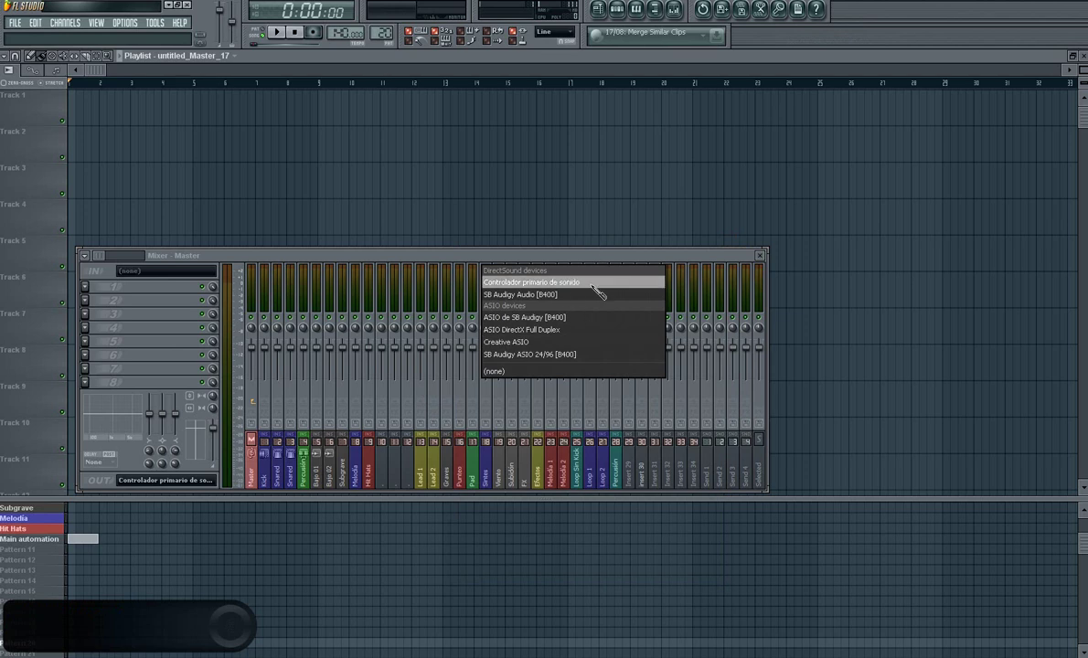
Show the step sequencer and reopen the system settings at the audio page.
click(622, 9)
click(124, 22)
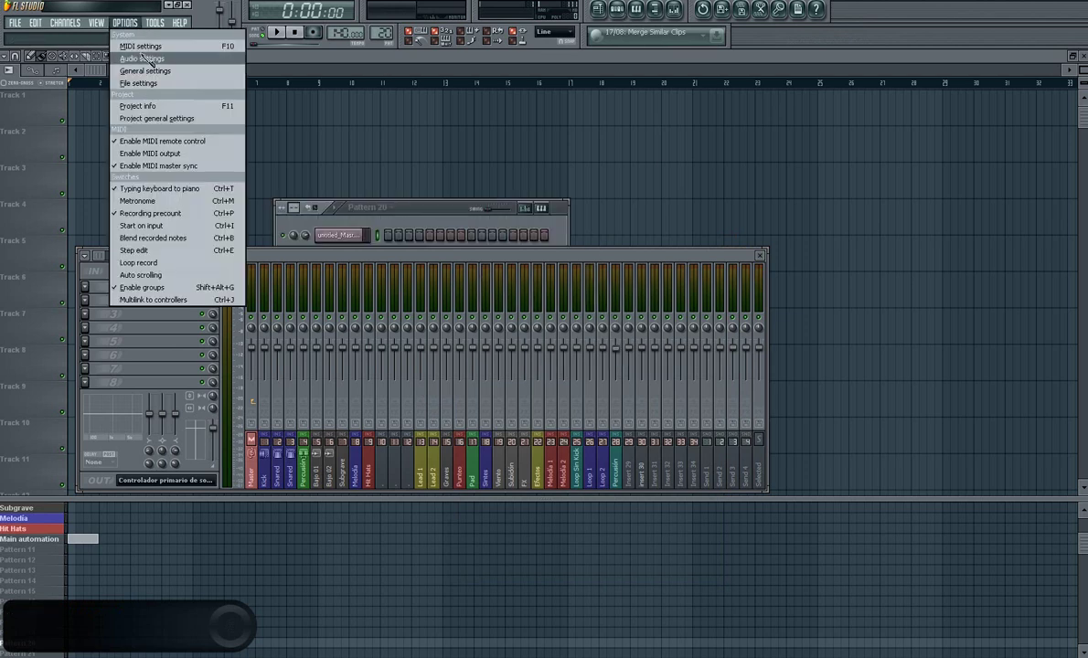
click(137, 68)
click(126, 23)
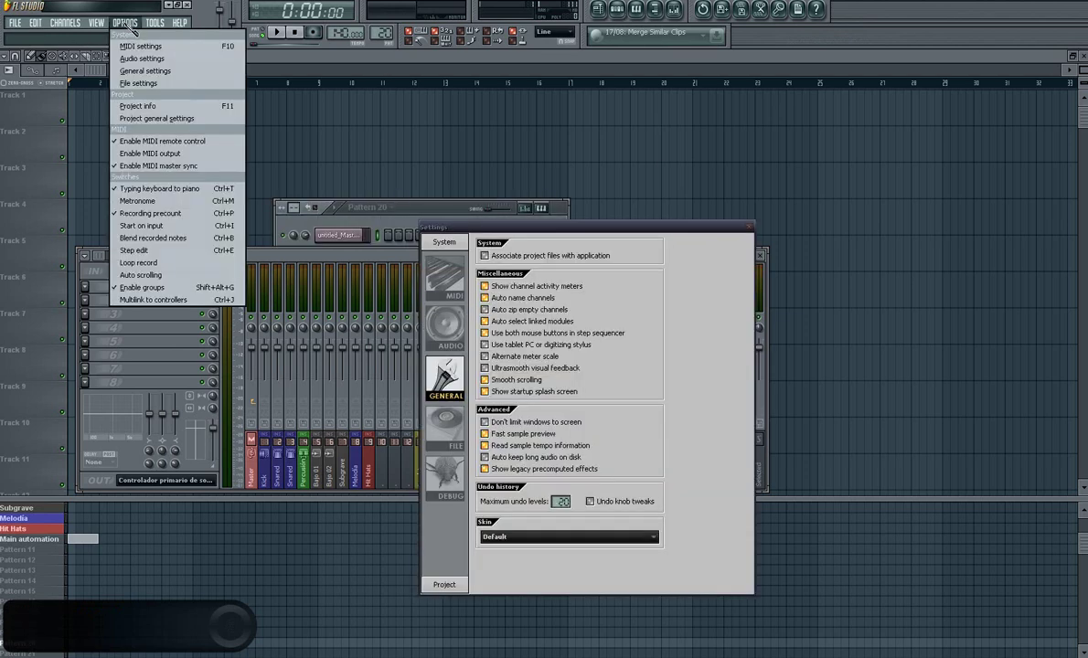
click(749, 226)
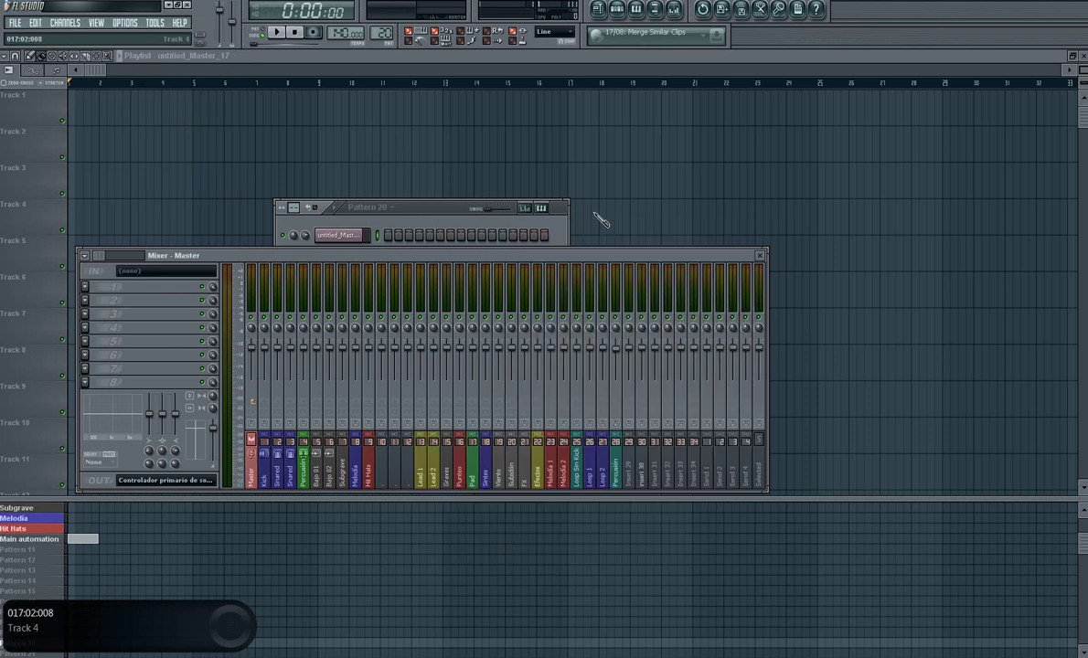
click(125, 23)
click(168, 73)
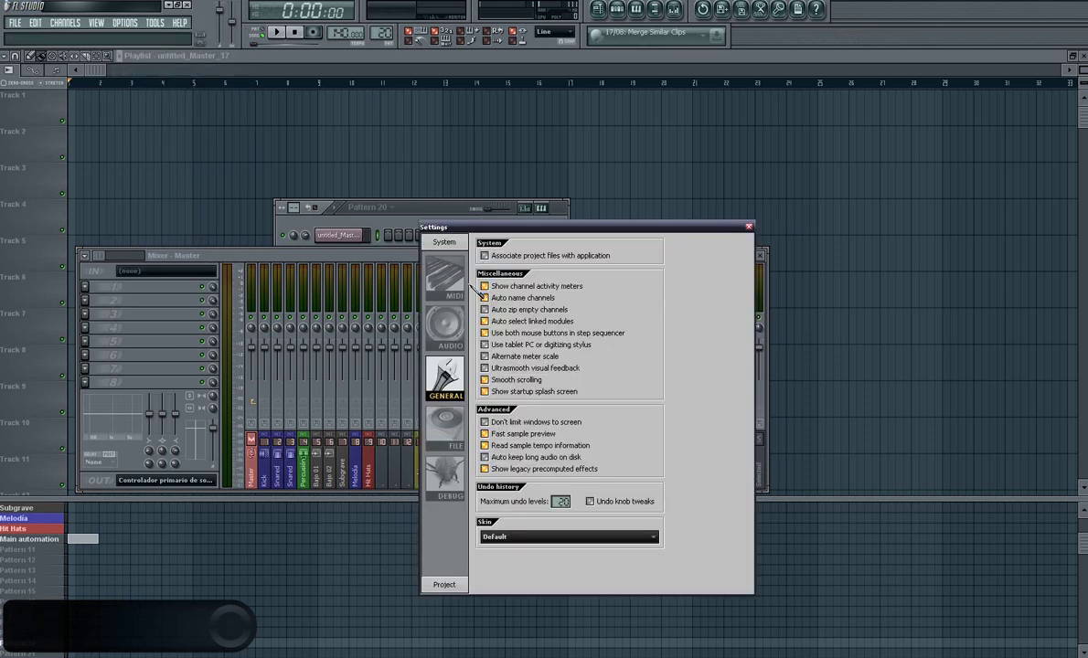
click(445, 327)
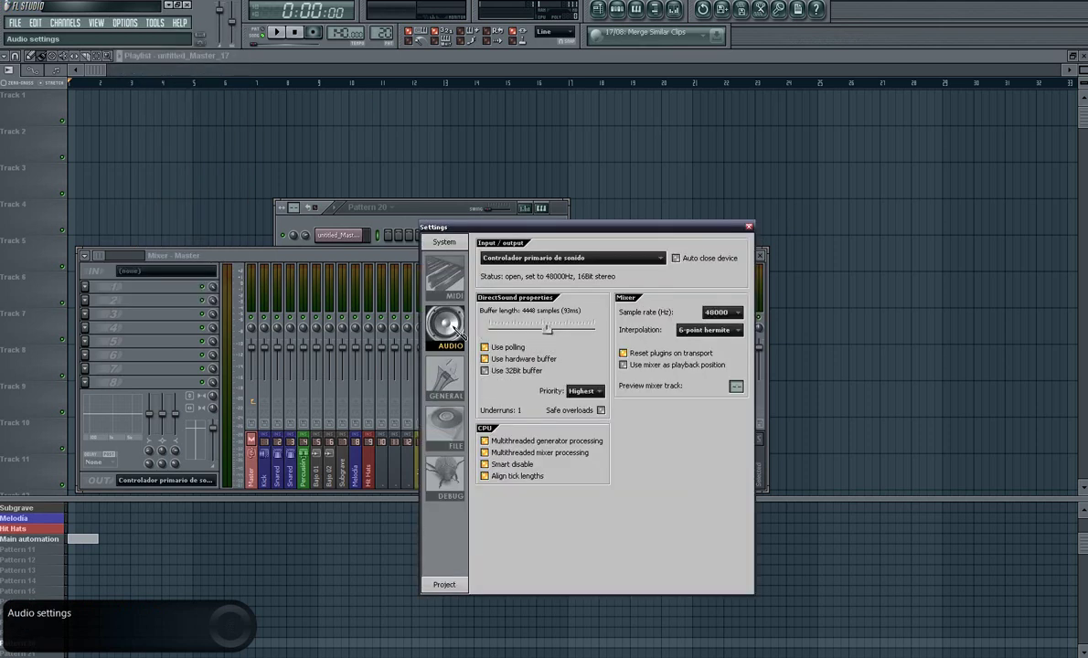
Set the input/output device to ASIO de SB Audigy [B400] and check the mixer's sample rate setting.
click(582, 259)
click(582, 259)
click(583, 258)
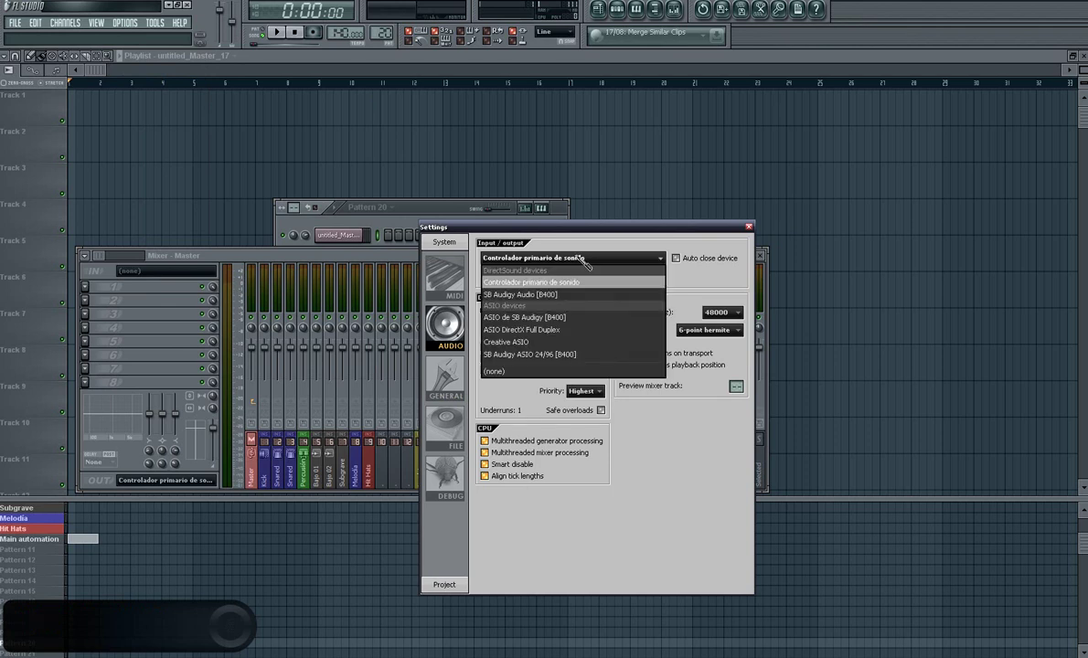
click(586, 322)
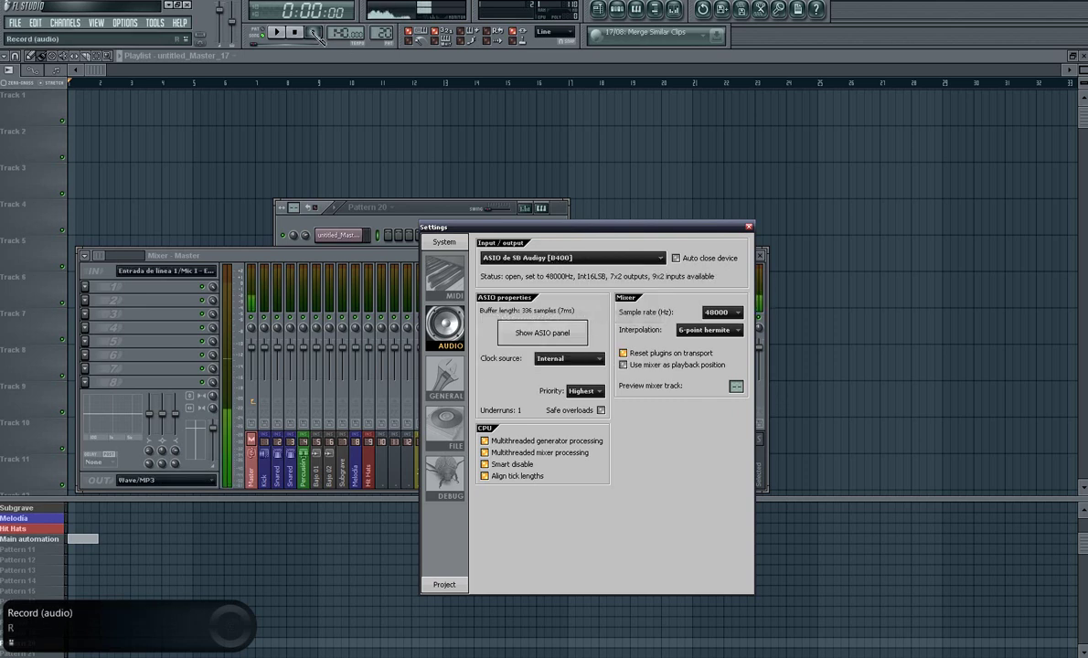
click(732, 314)
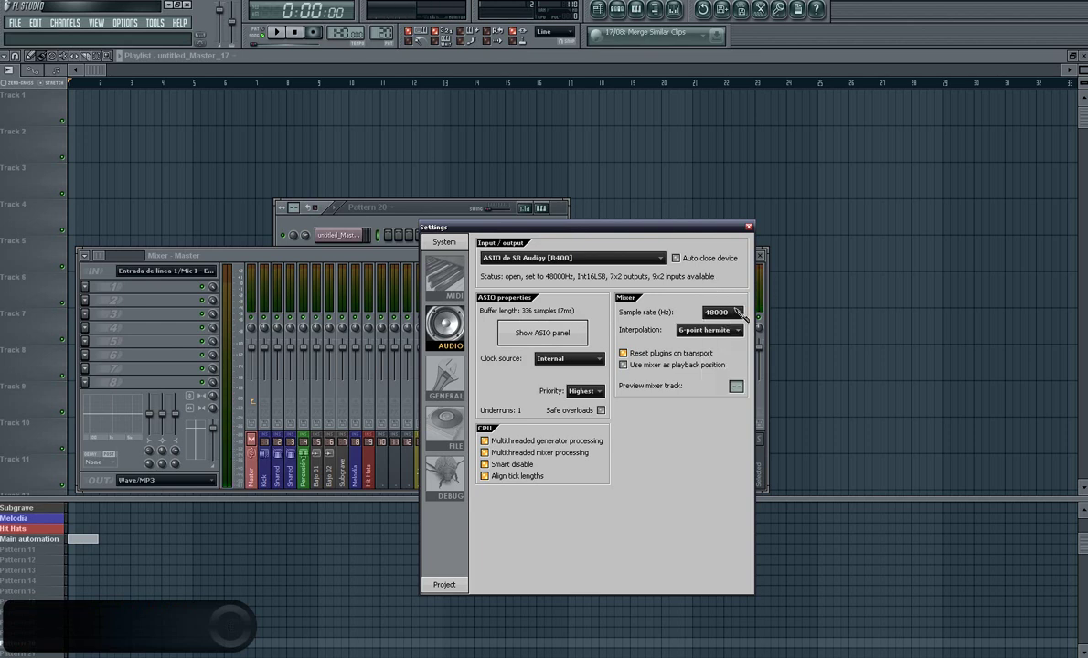
click(737, 312)
click(738, 314)
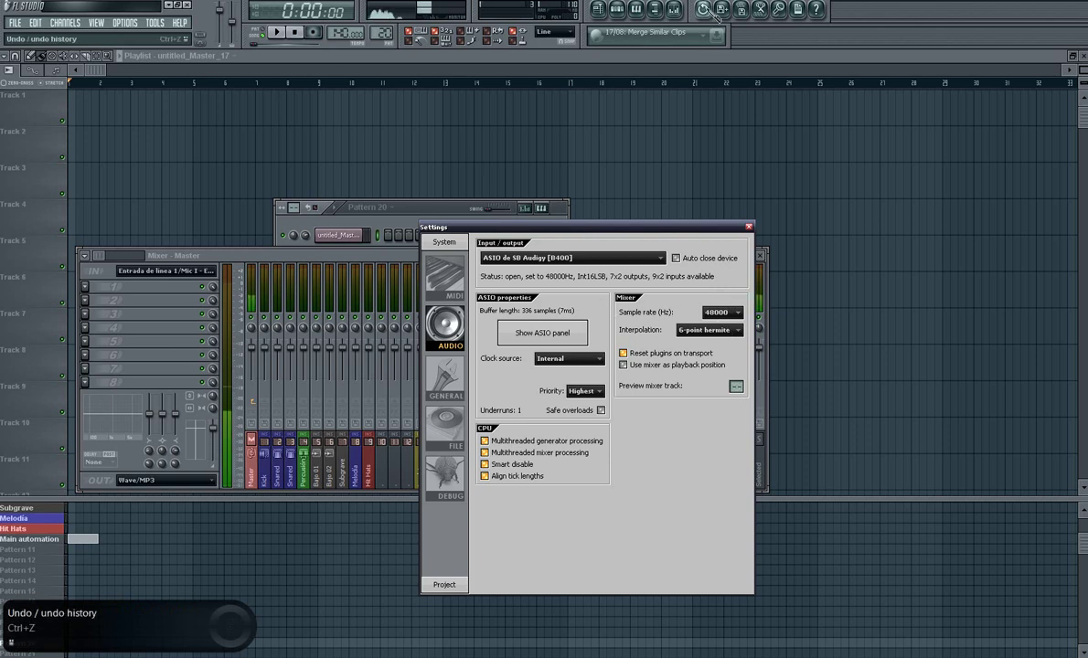
Record a short clip into the playlist as an audio clip through the ASIO input and play it back.
click(780, 12)
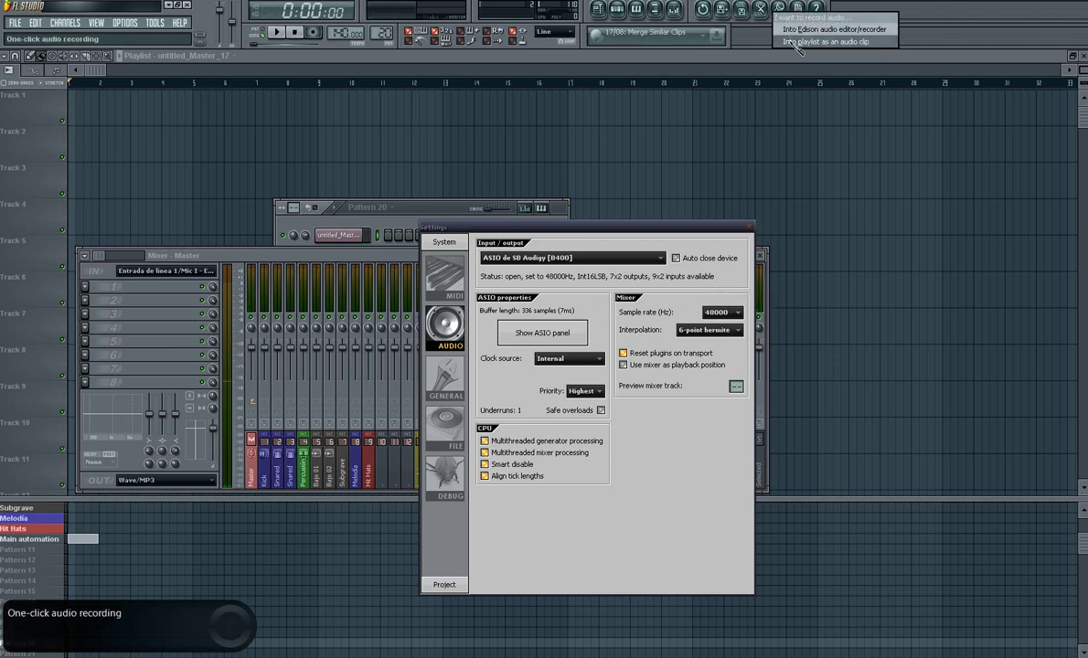
click(798, 42)
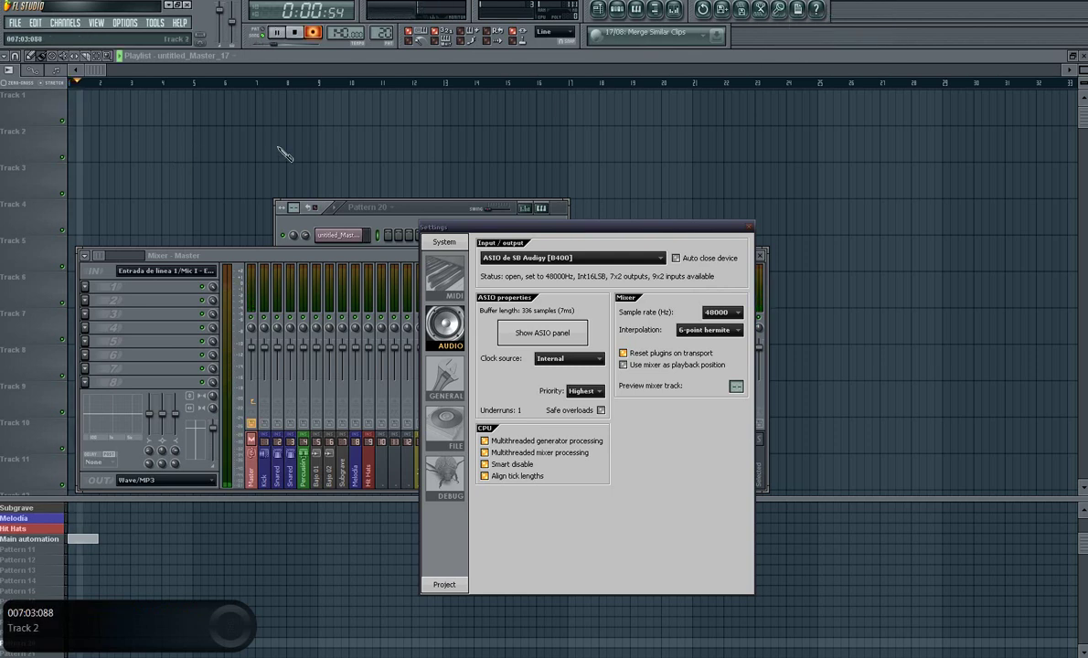
click(307, 34)
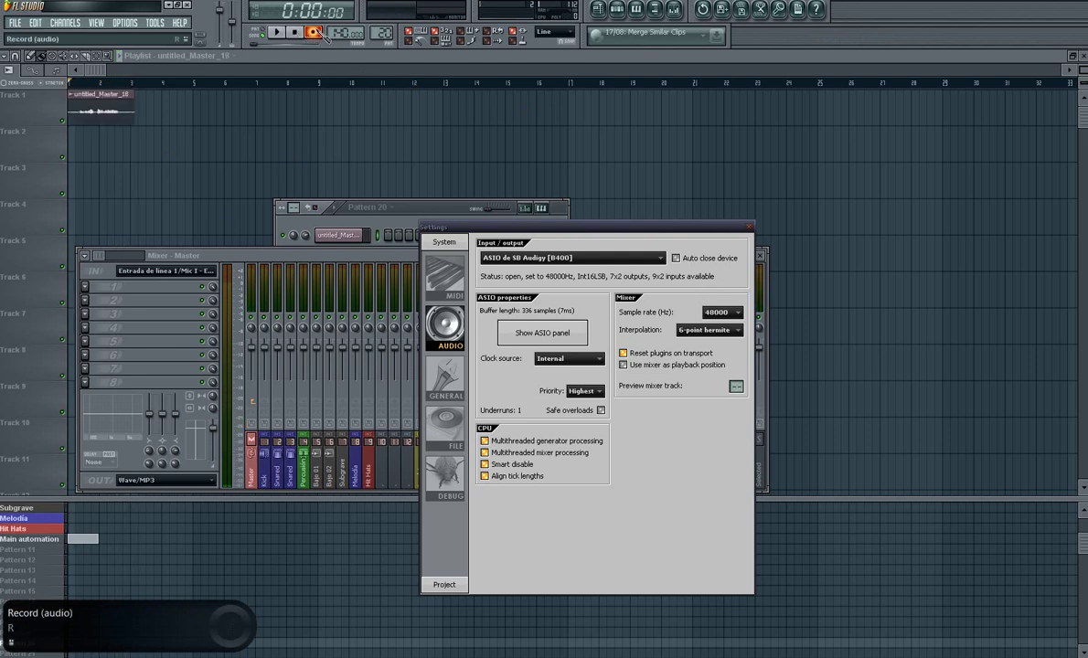
click(282, 34)
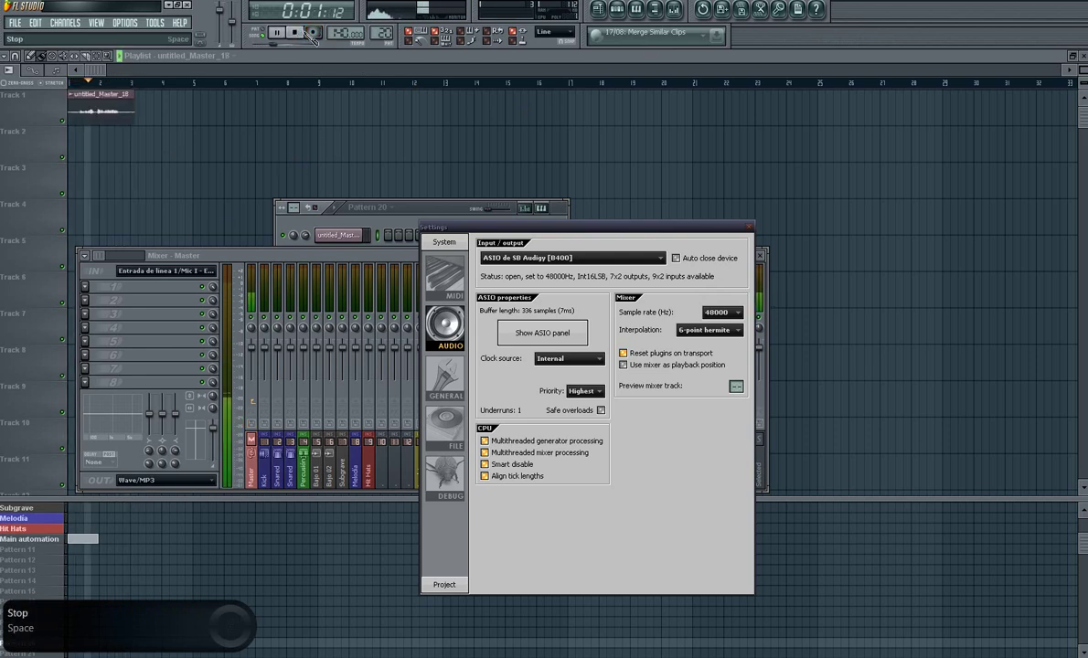
click(296, 33)
Delete the recorded clip from Track 1 and close the settings window.
right_click(110, 98)
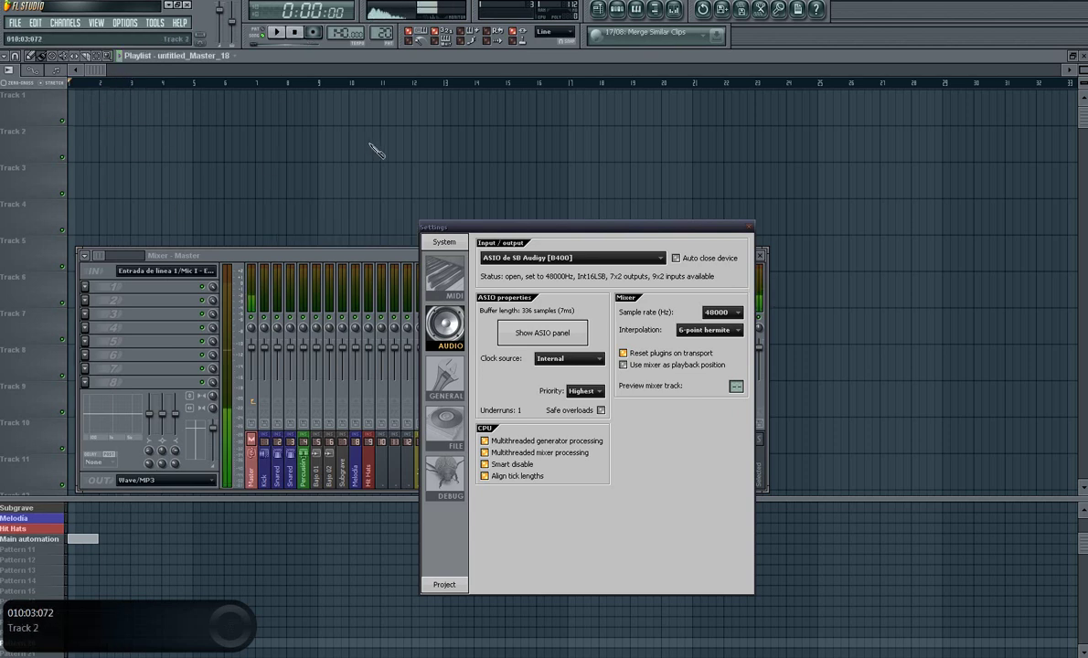
drag(699, 231, 625, 109)
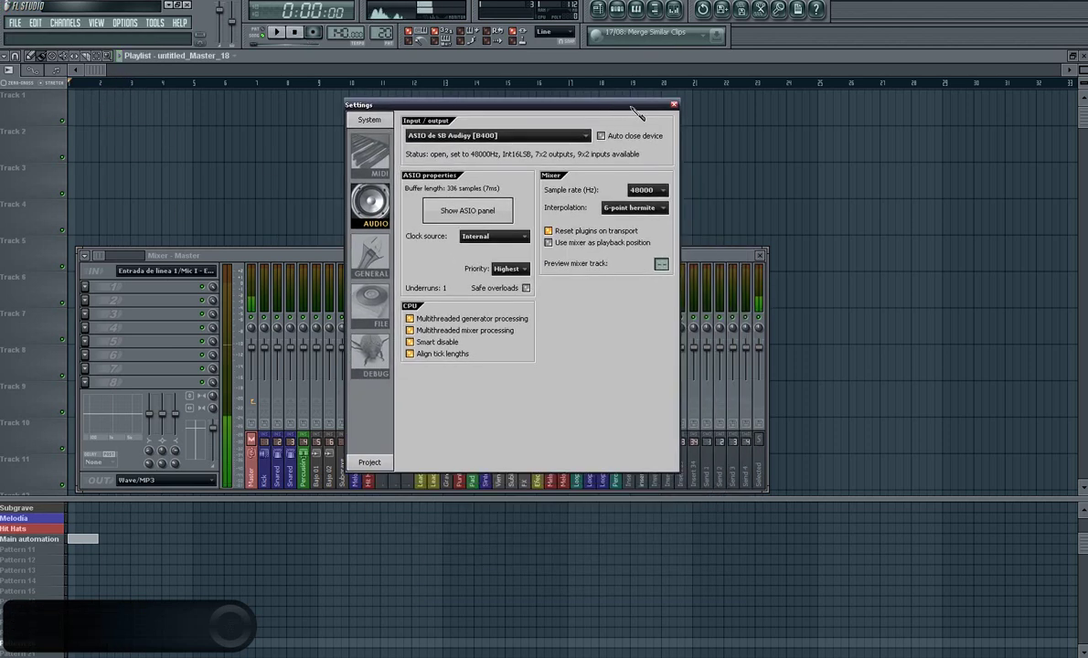
click(674, 107)
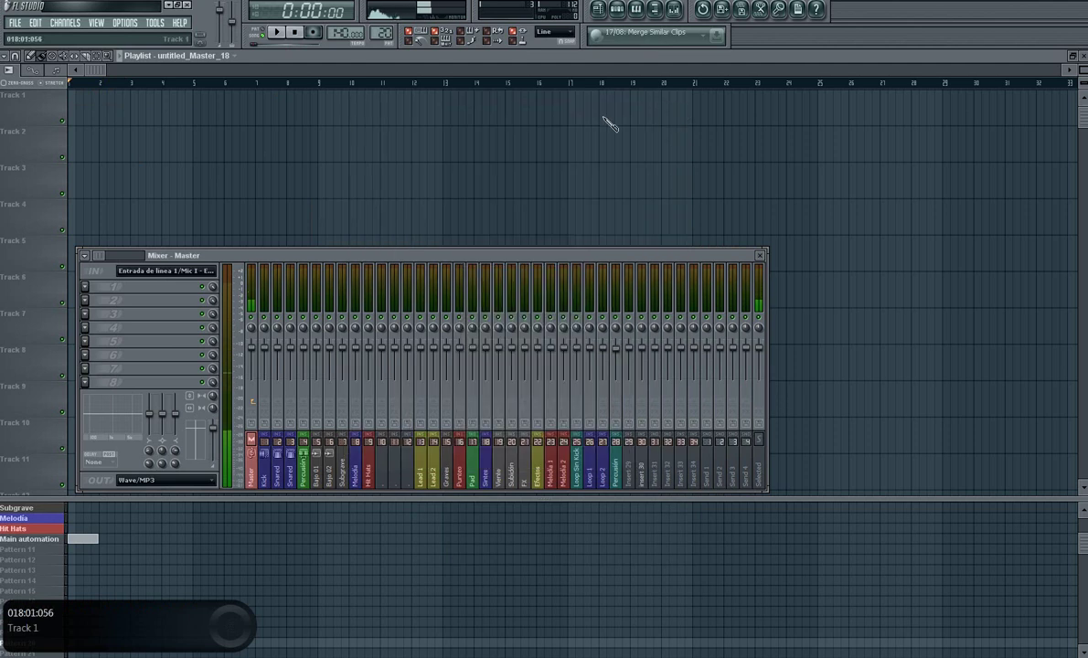